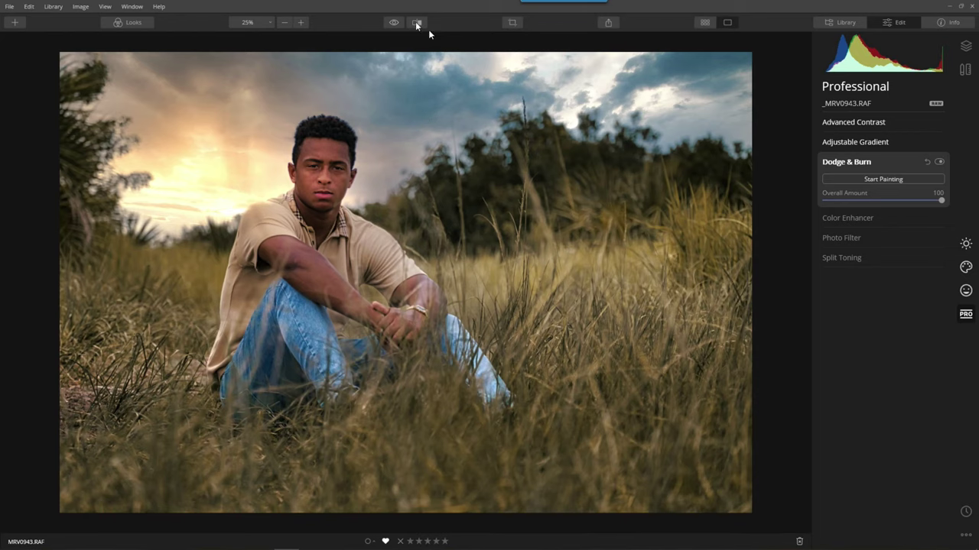
Step: Compare the dusk edit against the unedited original using the before/after toggle
{"action": "left_click", "coordinate": [392, 22]}
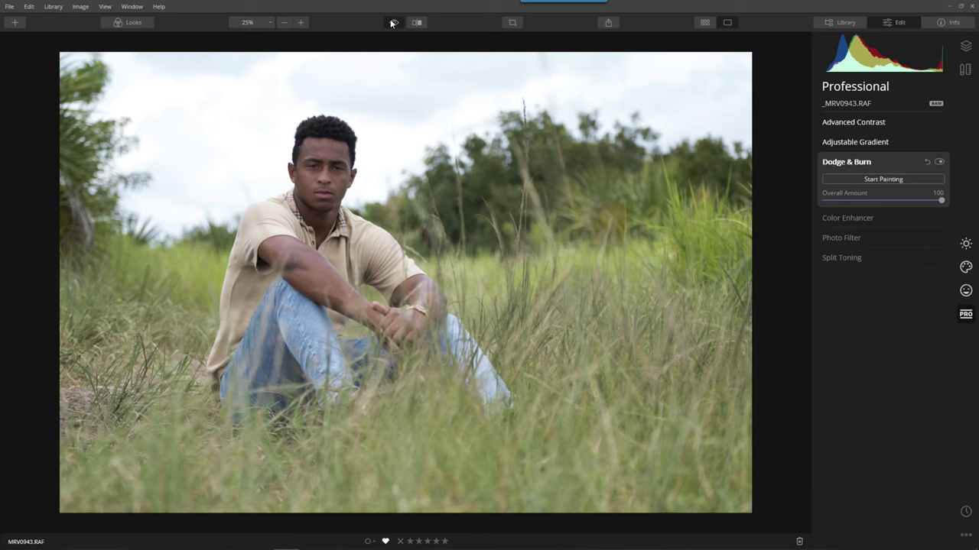
{"action": "left_click", "coordinate": [393, 22]}
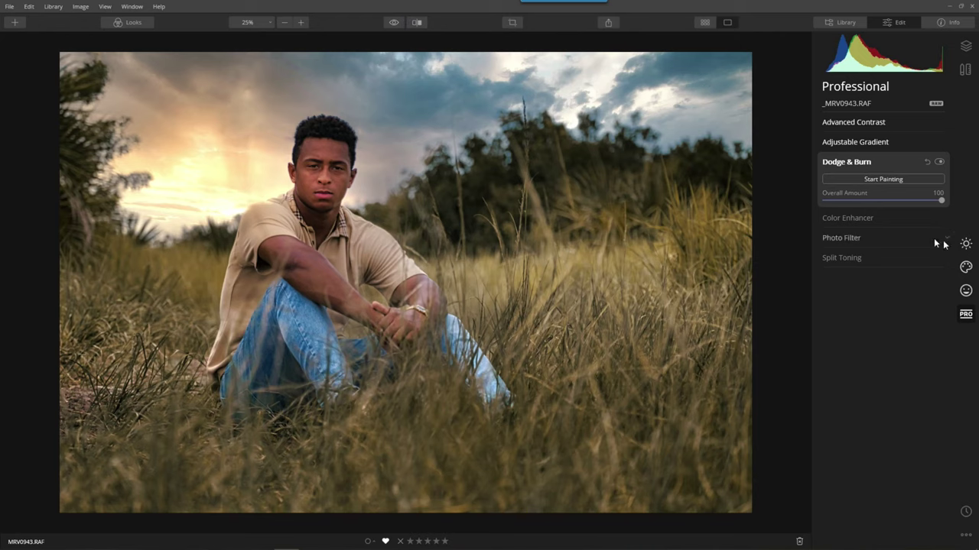
Step: Bring up the Essentials adjustments and scroll through its tools
{"action": "left_click", "coordinate": [964, 247]}
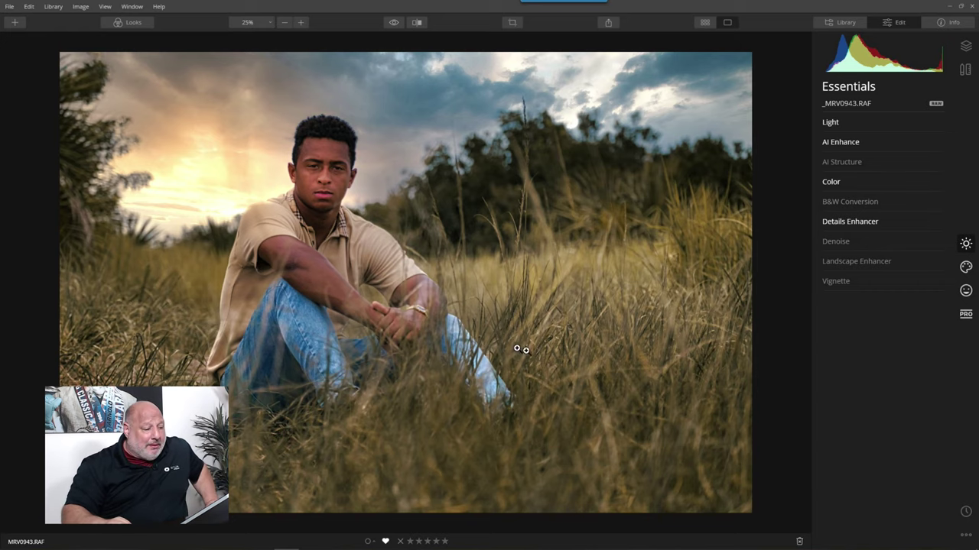
{"action": "scroll", "coordinate": [726, 190], "scroll_direction": "up", "scroll_amount": 2}
{"action": "scroll", "coordinate": [650, 188], "scroll_direction": "down", "scroll_amount": 2}
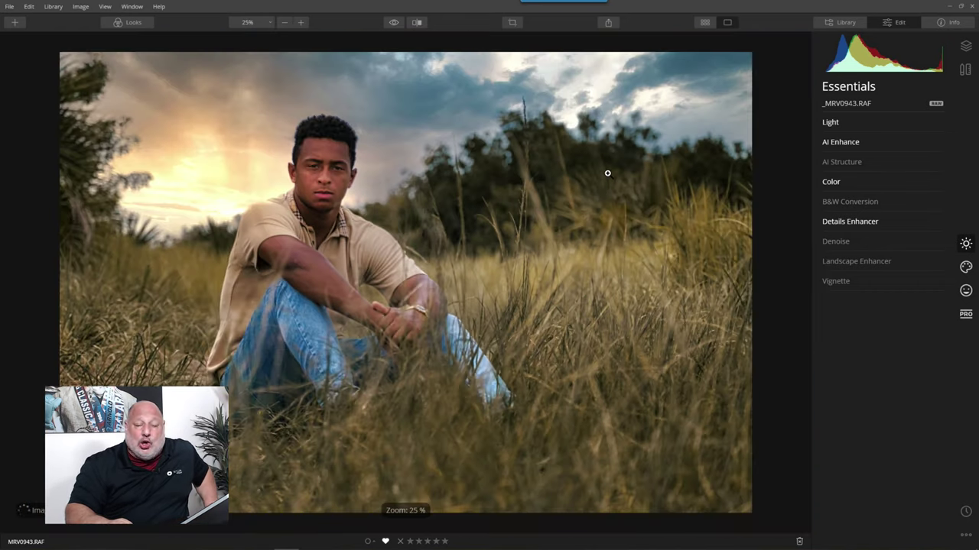
{"action": "scroll", "coordinate": [607, 173], "scroll_direction": "up", "scroll_amount": 1}
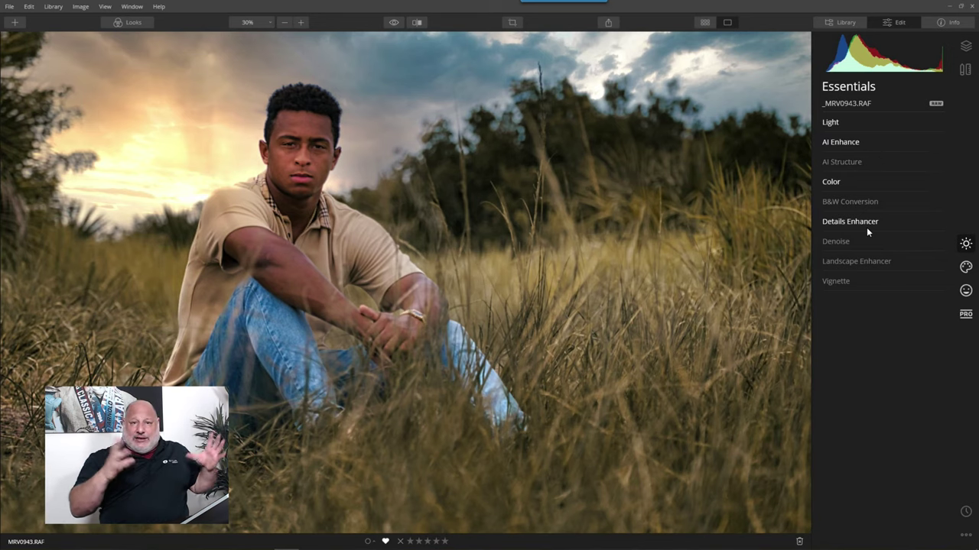
Step: In Creative, check the Long Beach colour style by switching Color Styles (LUT) off and back on
{"action": "left_click", "coordinate": [965, 268]}
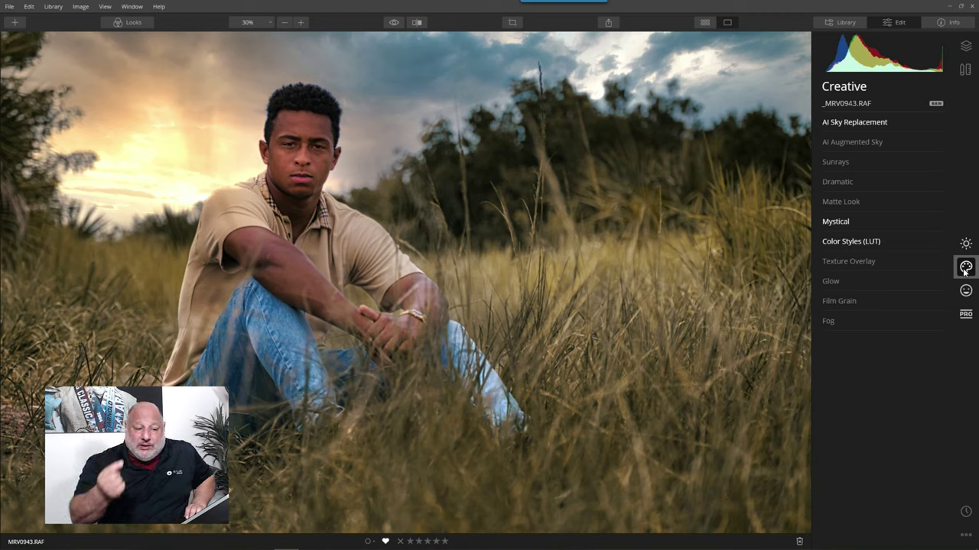
{"action": "left_click", "coordinate": [857, 241]}
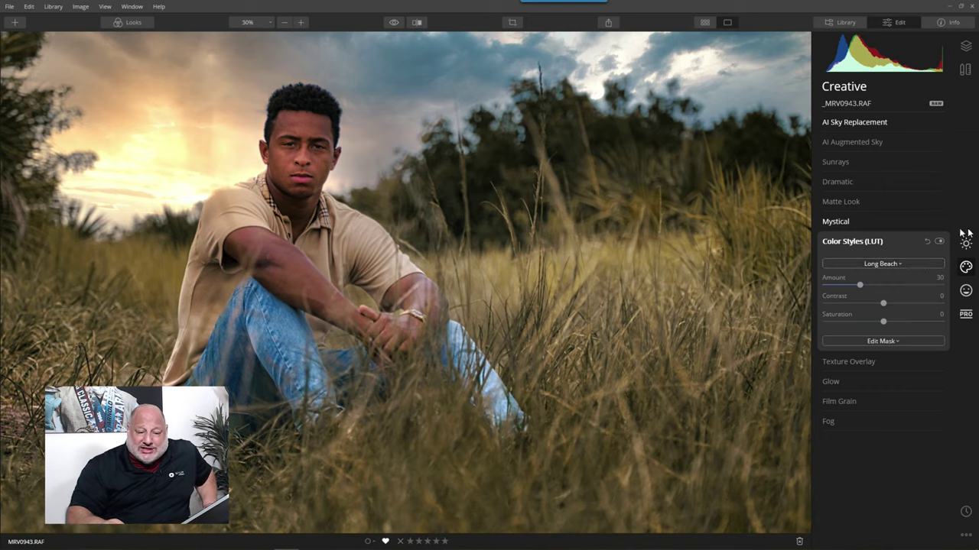
{"action": "left_click", "coordinate": [939, 241]}
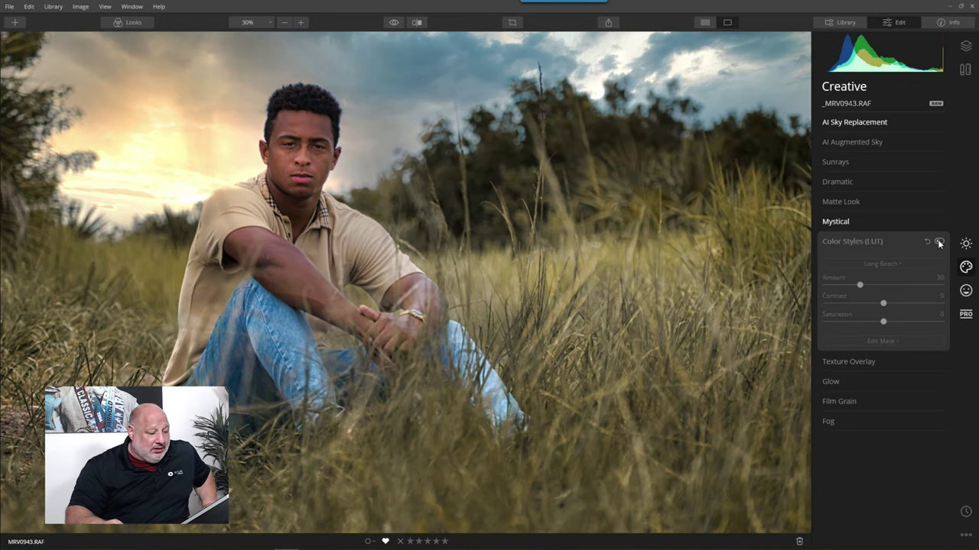
{"action": "left_click", "coordinate": [938, 241]}
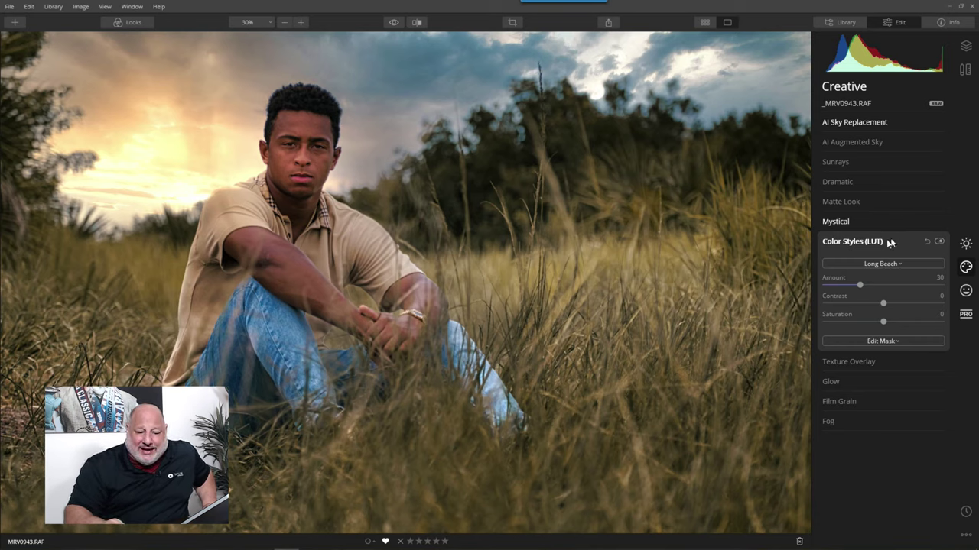
{"action": "left_click", "coordinate": [854, 241]}
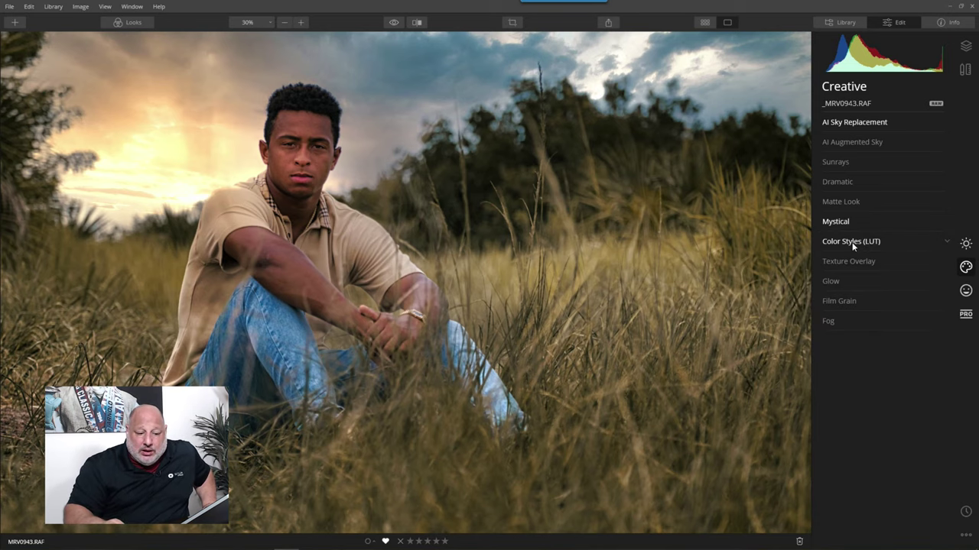
Step: Dismiss the chat notification and show Professional tools with Advanced Contrast expanded
{"action": "left_click", "coordinate": [961, 292]}
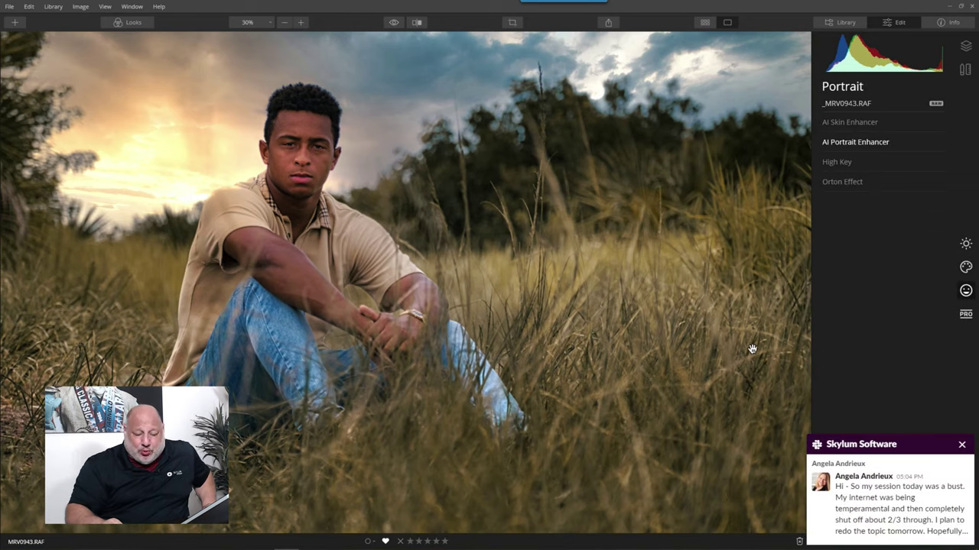
{"action": "left_click", "coordinate": [961, 445]}
{"action": "left_click", "coordinate": [964, 317]}
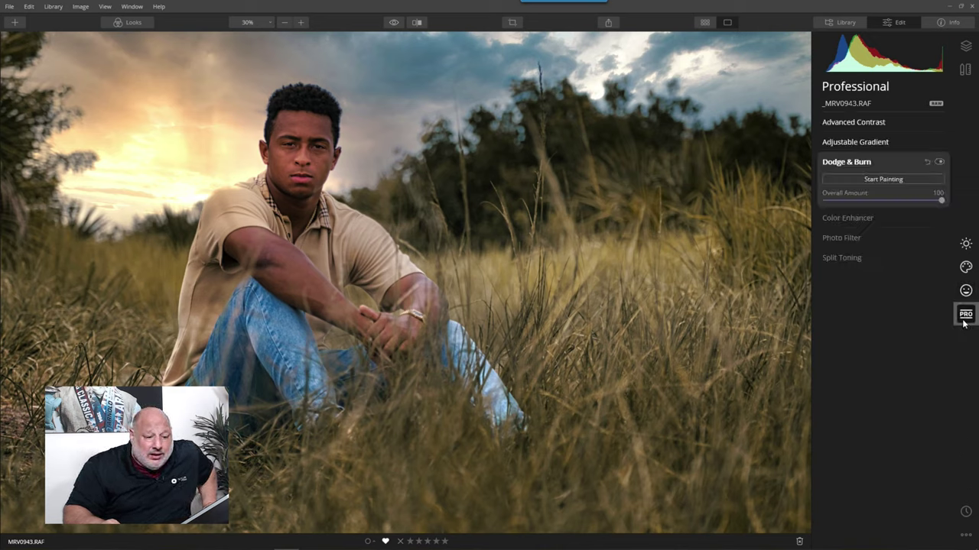
{"action": "left_click", "coordinate": [879, 124]}
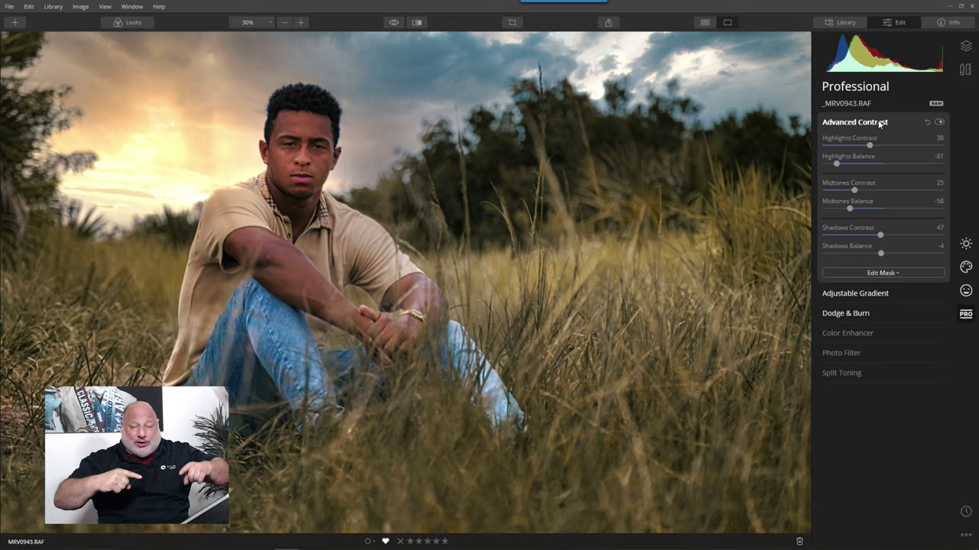
Step: Compare the foreground-darkening Adjustable Gradient off and on, leaving it active
{"action": "left_click", "coordinate": [864, 294]}
{"action": "left_click", "coordinate": [939, 143]}
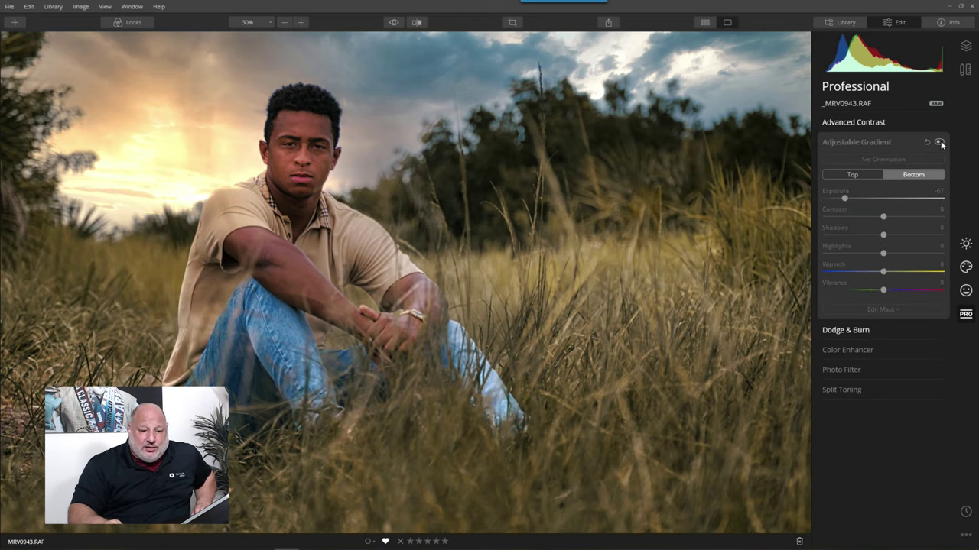
{"action": "left_click", "coordinate": [940, 143]}
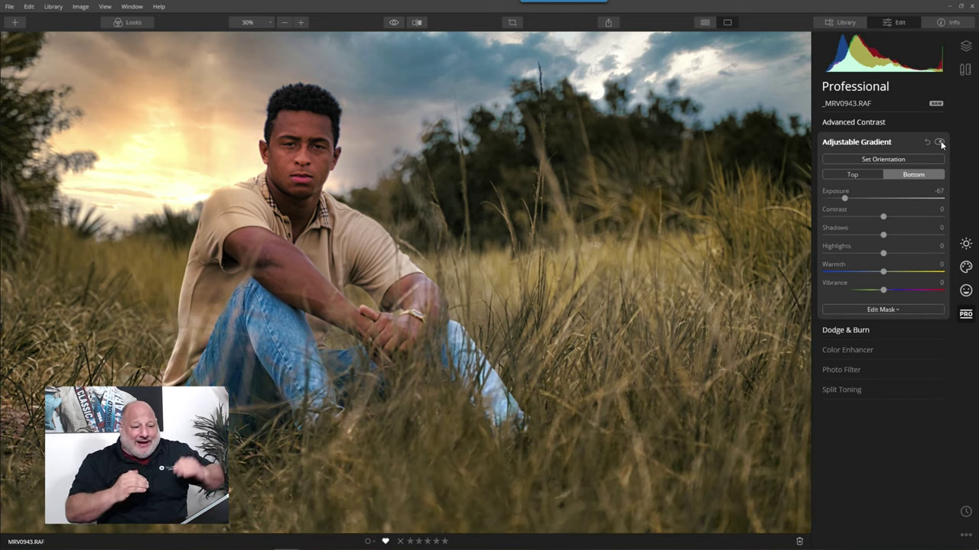
{"action": "left_click", "coordinate": [864, 143]}
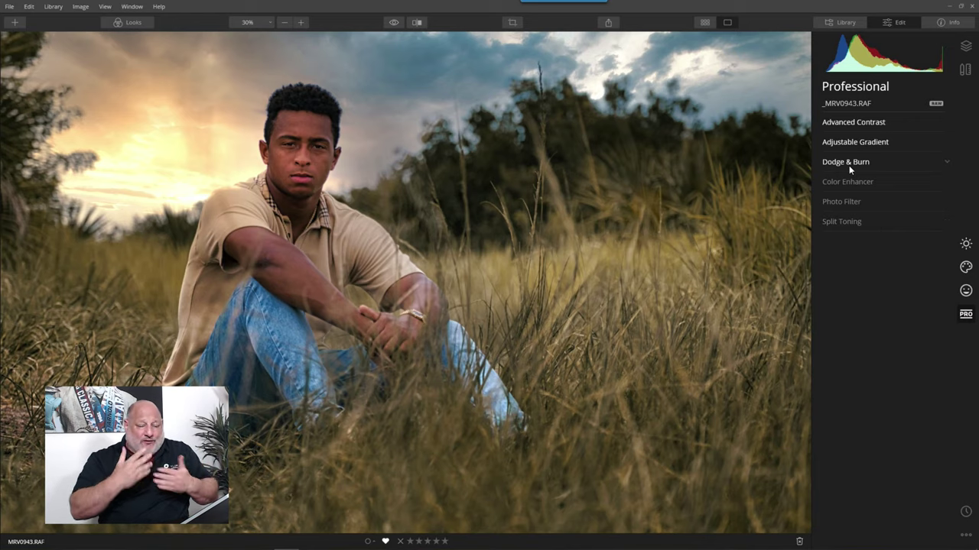
Step: Revert the photo to the 'Crop: Apply' step in the edit history
{"action": "left_click", "coordinate": [966, 513]}
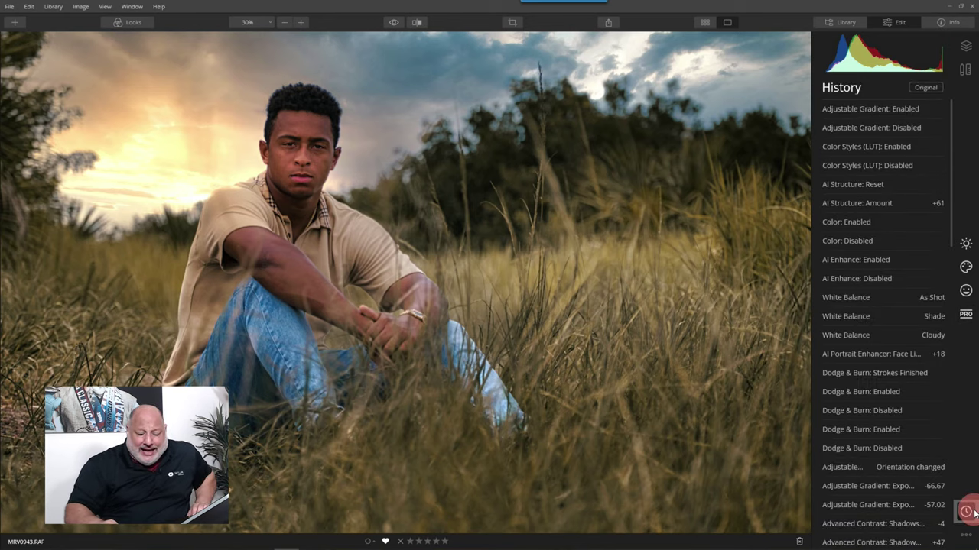
{"action": "scroll", "coordinate": [885, 487], "scroll_direction": "down", "scroll_amount": 10}
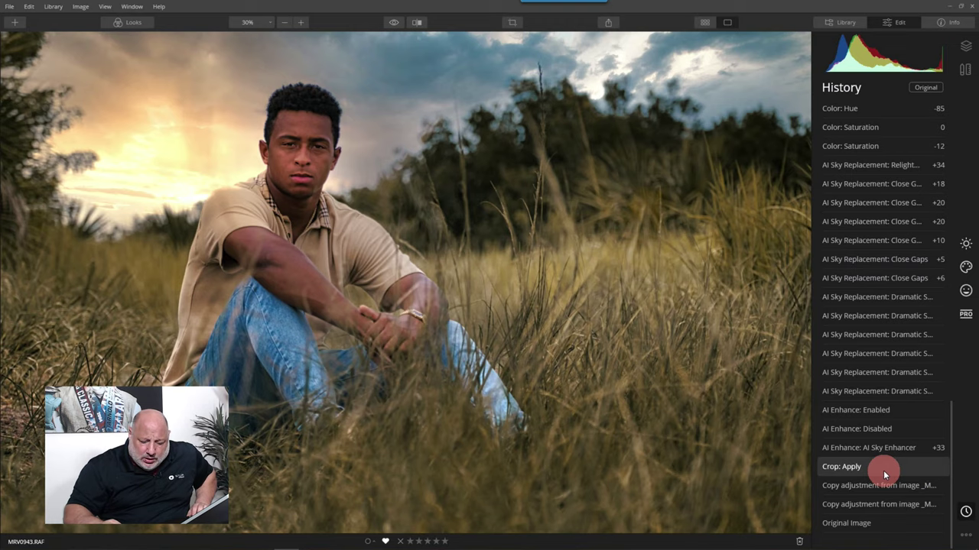
{"action": "left_click", "coordinate": [883, 470]}
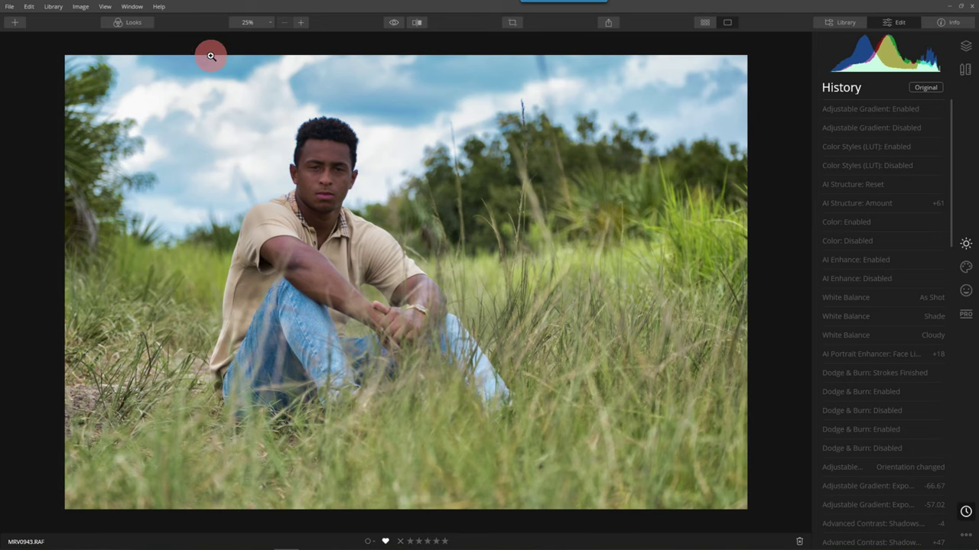
Step: Load the Essentials looks collection and apply AI Image Enhancer
{"action": "left_click", "coordinate": [130, 22]}
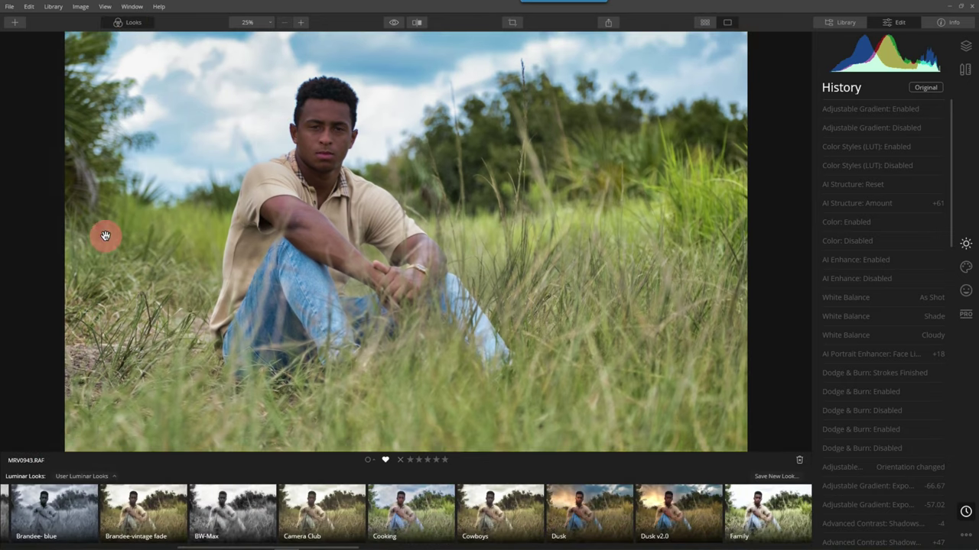
{"action": "left_click", "coordinate": [76, 476]}
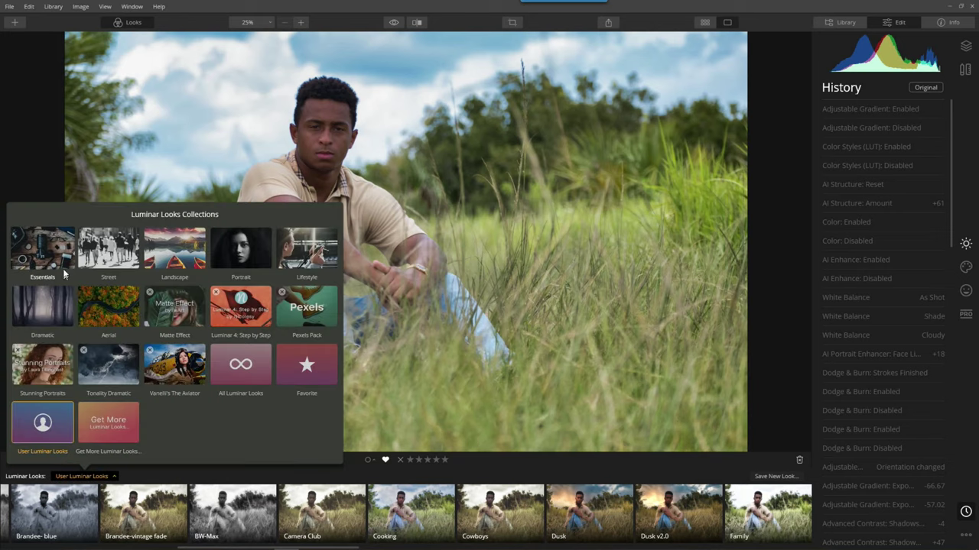
{"action": "left_click", "coordinate": [61, 247]}
{"action": "left_click", "coordinate": [49, 501]}
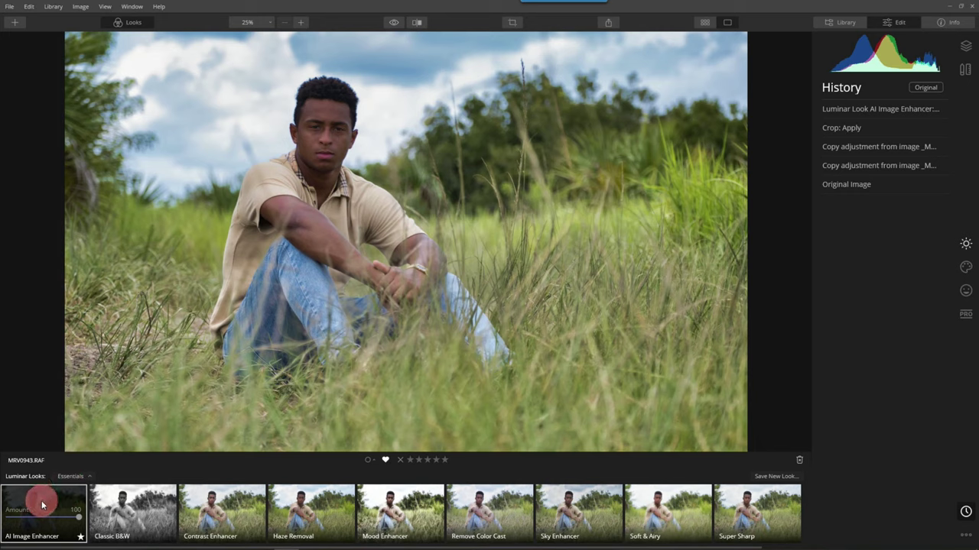
Step: Show the Essentials adjustments and compare the enhanced photo against the original
{"action": "left_click", "coordinate": [967, 246]}
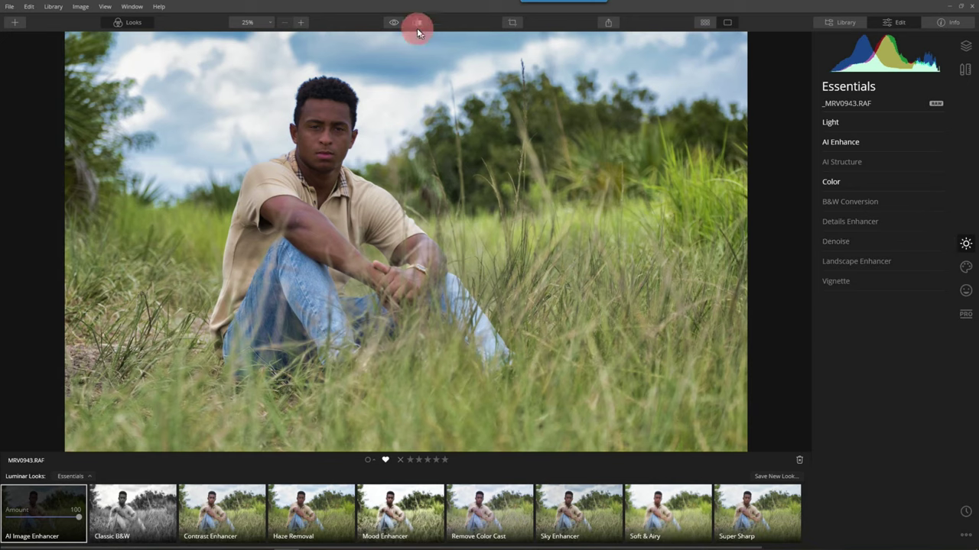
{"action": "left_click", "coordinate": [394, 23]}
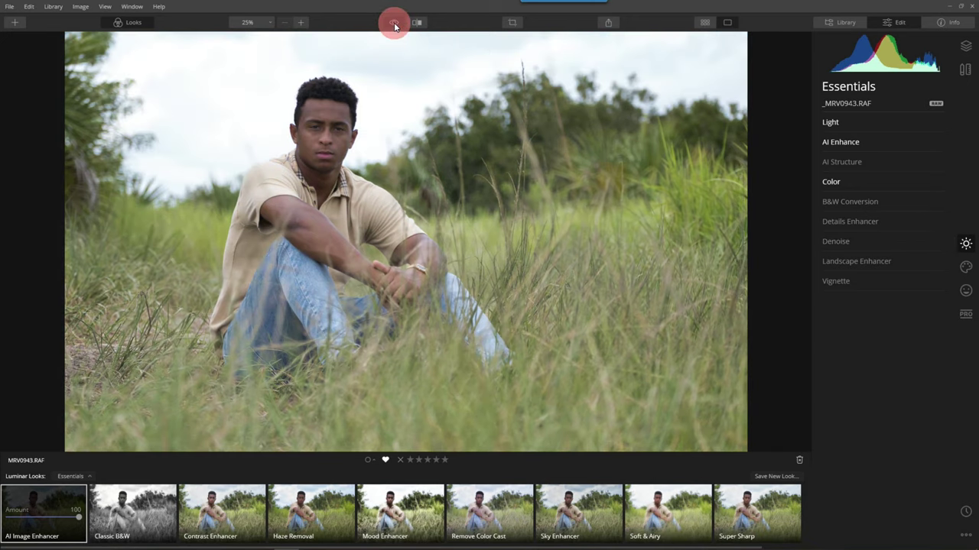
{"action": "left_click", "coordinate": [394, 25]}
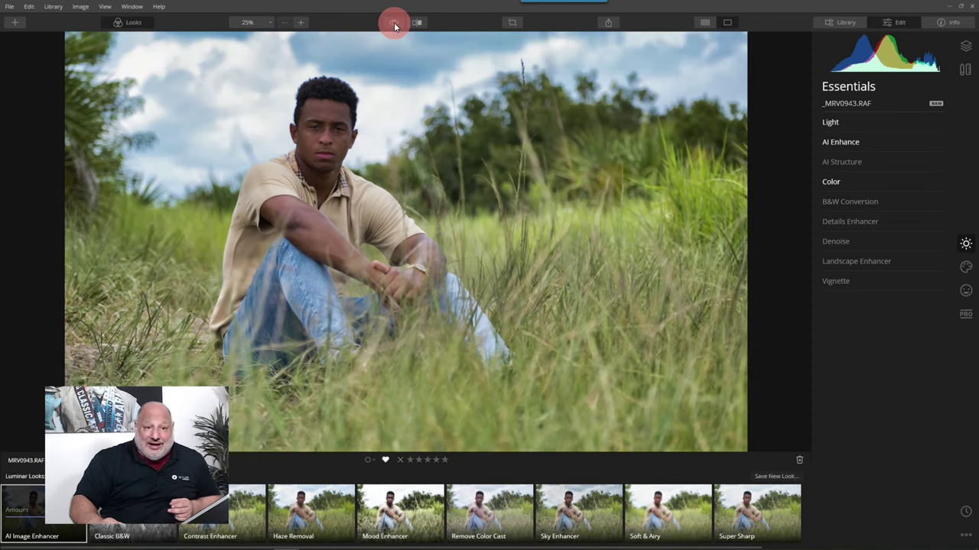
{"action": "left_click", "coordinate": [395, 25]}
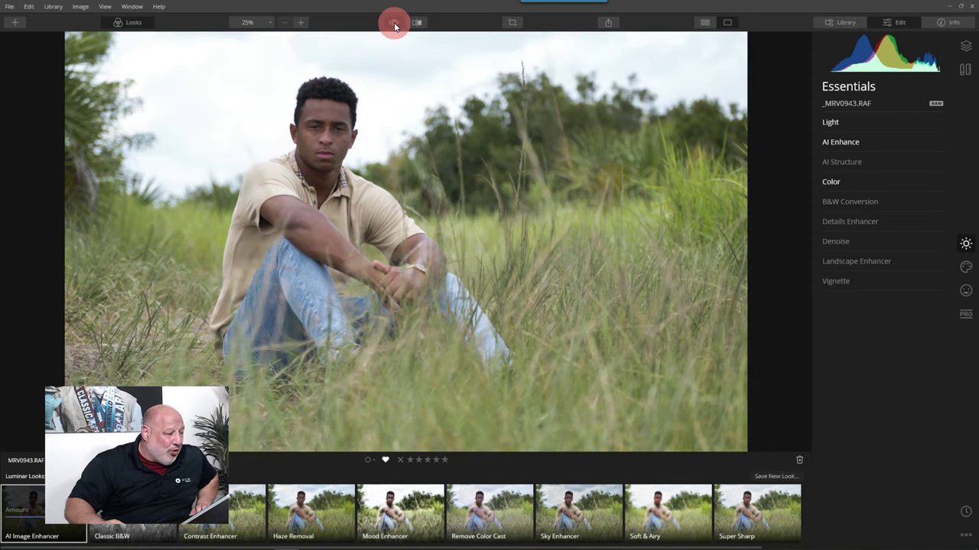
{"action": "left_click", "coordinate": [395, 25]}
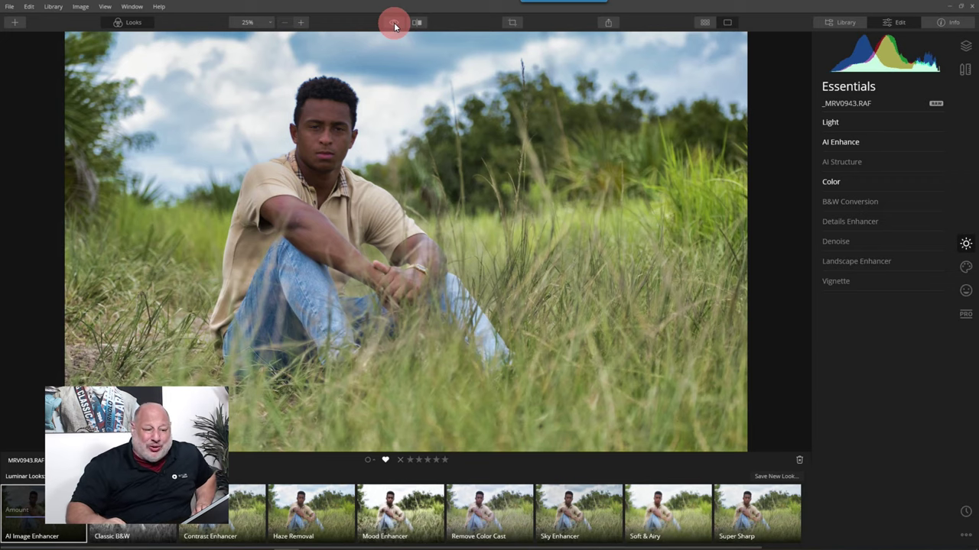
Step: Adjust a slider in the Light adjustments
{"action": "left_click", "coordinate": [863, 128]}
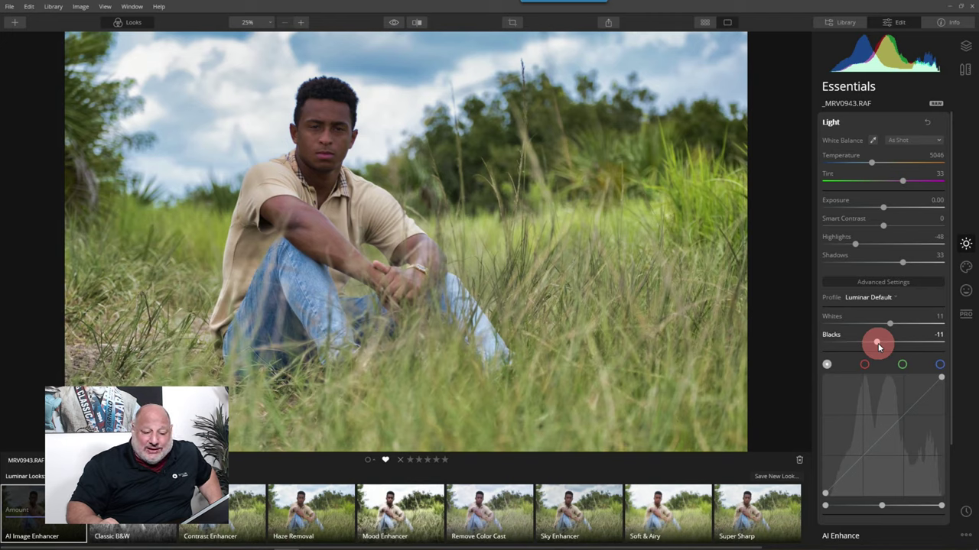
{"action": "mouse_move", "coordinate": [878, 347]}
{"action": "left_mouse_down"}
{"action": "mouse_move", "coordinate": [861, 349]}
{"action": "mouse_move", "coordinate": [893, 327]}
{"action": "mouse_move", "coordinate": [936, 331]}
{"action": "mouse_move", "coordinate": [893, 263]}
{"action": "mouse_move", "coordinate": [855, 249]}
{"action": "left_mouse_up"}
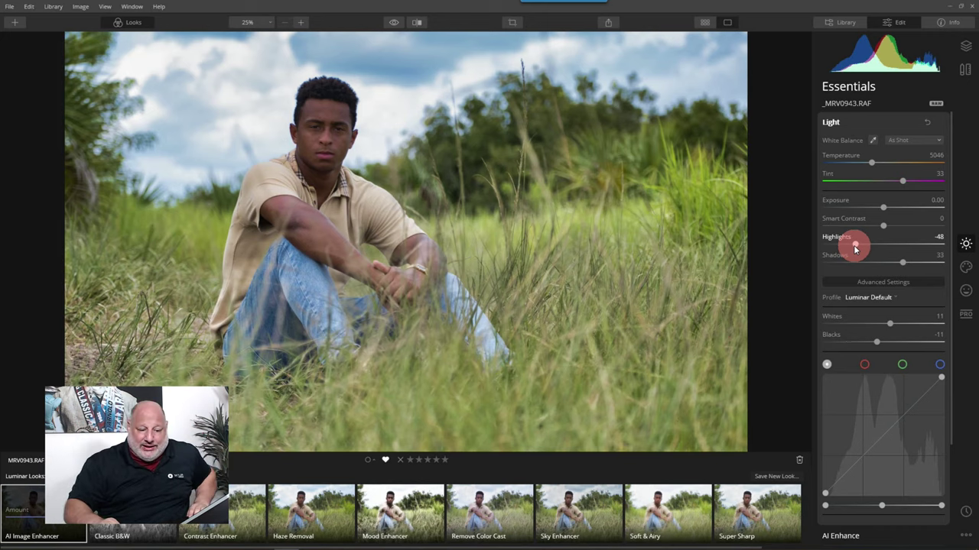
{"action": "left_click", "coordinate": [841, 124]}
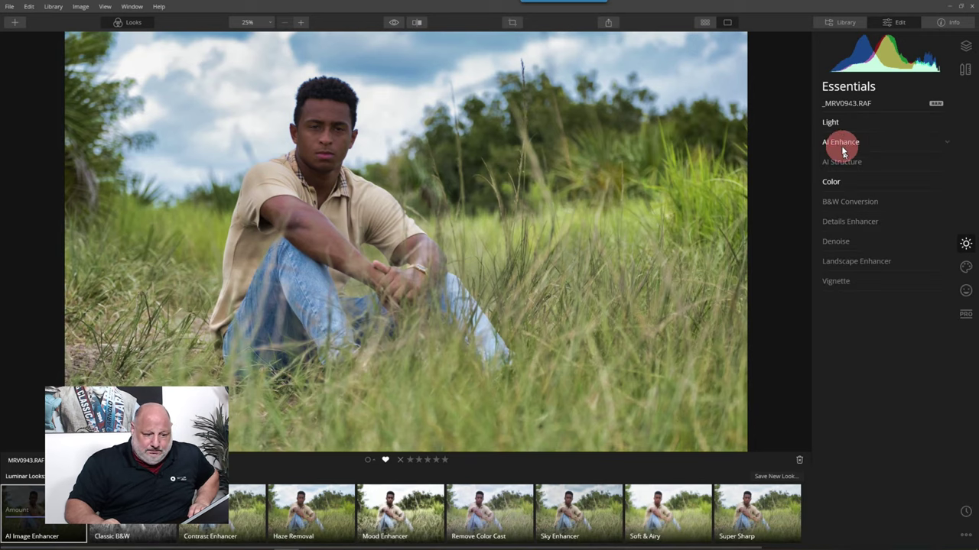
Step: Compare the photo with AI Enhance (AI Accent 64, AI Sky Enhancer 44) off and on
{"action": "left_click", "coordinate": [841, 144]}
{"action": "left_click", "coordinate": [938, 141]}
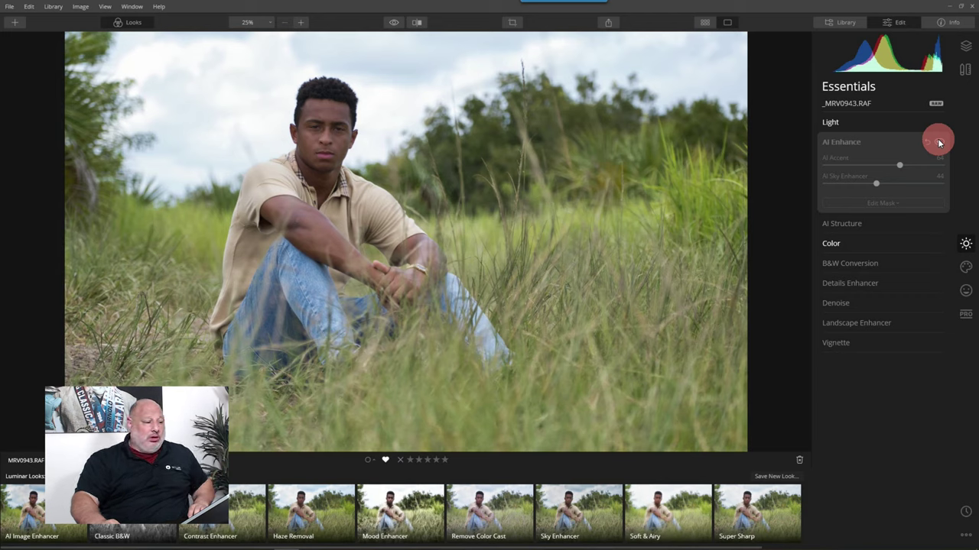
{"action": "left_click", "coordinate": [939, 142]}
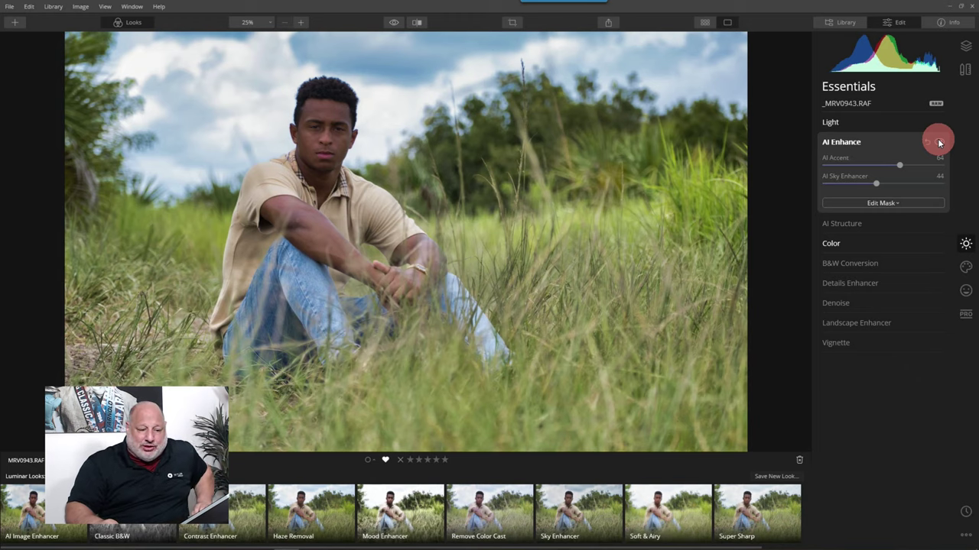
Step: Switch from AI Enhance to the Color adjustments and hide the Looks filmstrip
{"action": "left_click", "coordinate": [841, 141]}
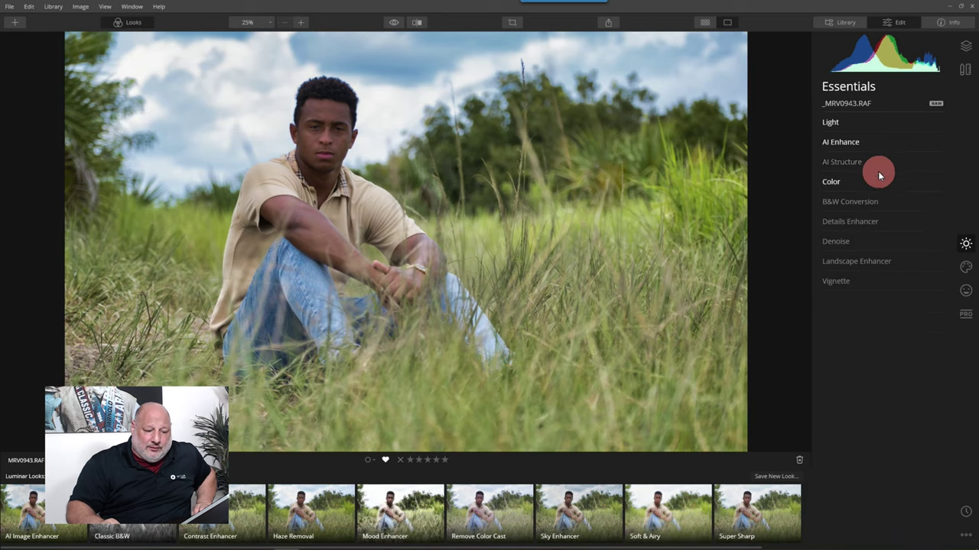
{"action": "left_click", "coordinate": [832, 183]}
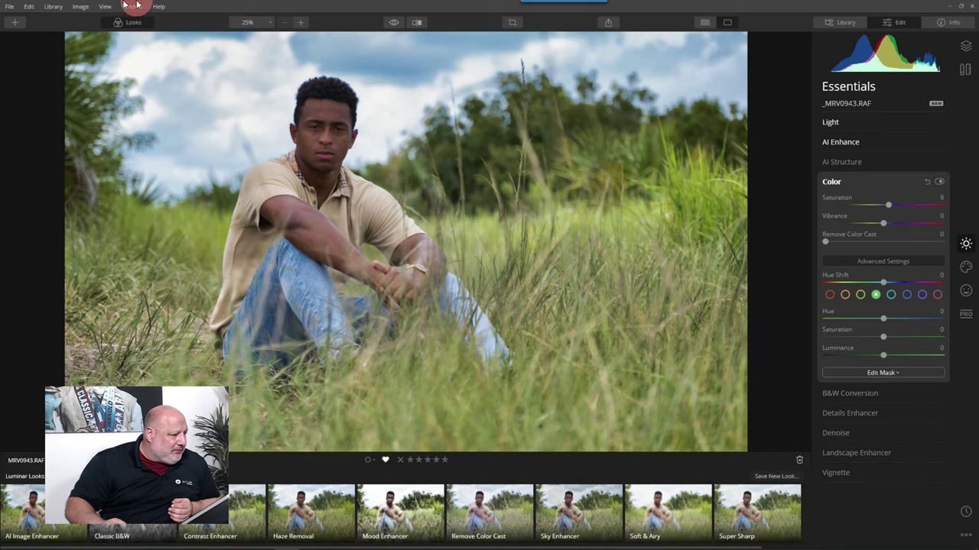
{"action": "left_click", "coordinate": [130, 24]}
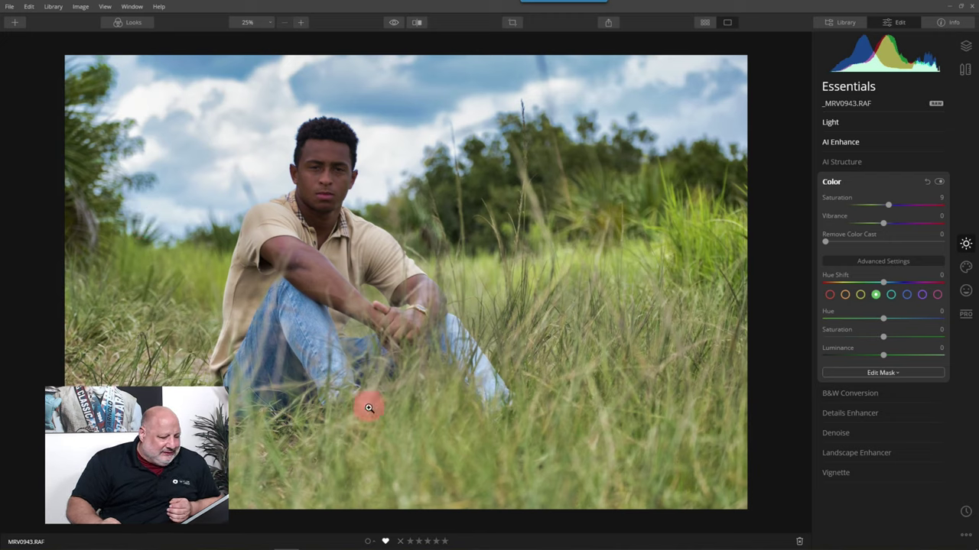
Step: Shift greens to Hue -56, Saturation -29, Luminance -16, then compare Color off and on
{"action": "left_click", "coordinate": [877, 297]}
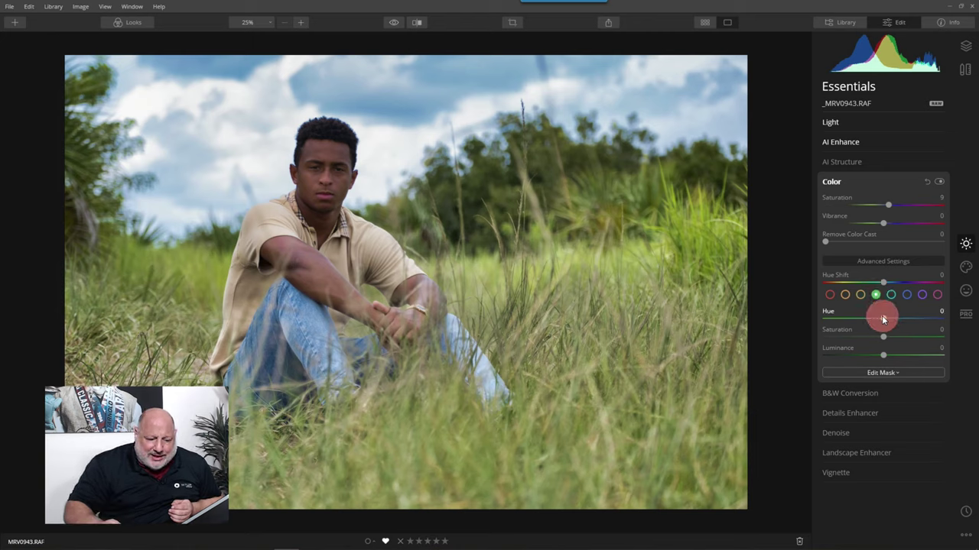
{"action": "left_click_drag", "start_coordinate": [883, 316], "coordinate": [841, 319]}
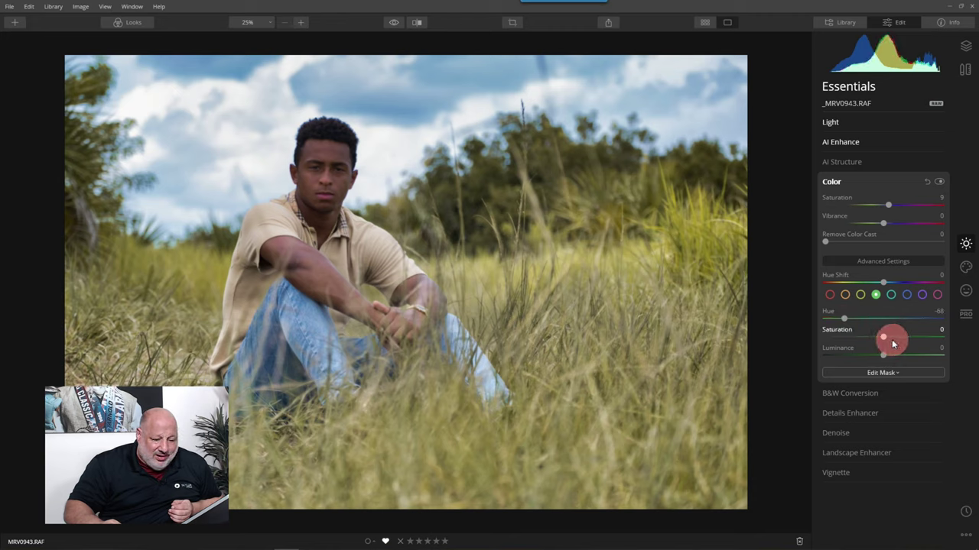
{"action": "left_click_drag", "start_coordinate": [891, 343], "coordinate": [878, 368]}
{"action": "left_click", "coordinate": [844, 322]}
{"action": "left_click_drag", "start_coordinate": [844, 322], "coordinate": [852, 323]}
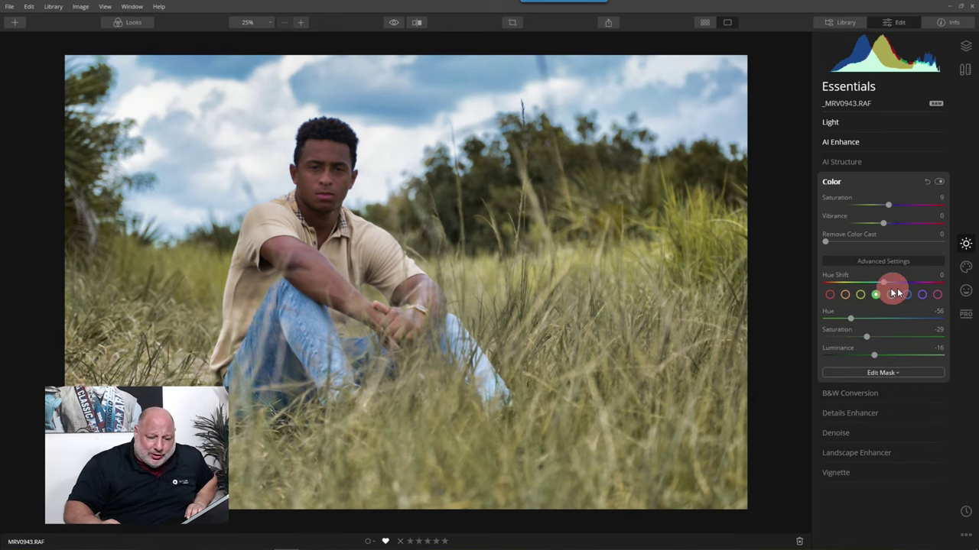
{"action": "left_click", "coordinate": [939, 184]}
{"action": "left_click", "coordinate": [940, 184]}
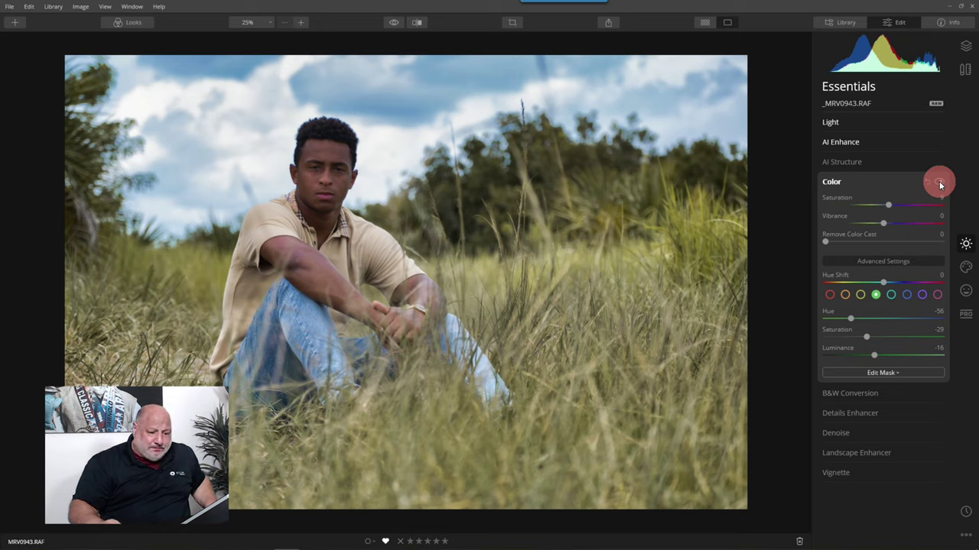
Step: Set Details Enhancer to Medium Details 39, Small Details 15 and Large Details 11
{"action": "left_click", "coordinate": [832, 183]}
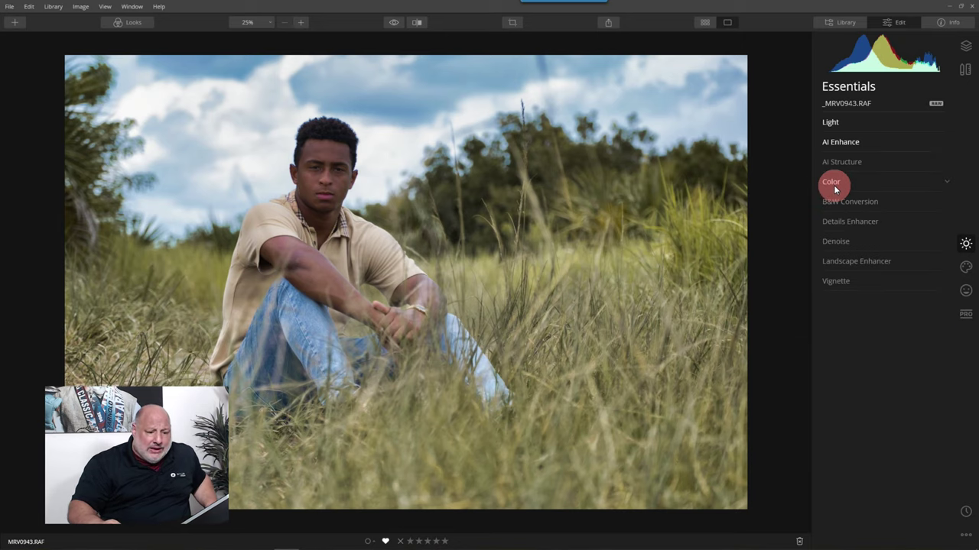
{"action": "left_click", "coordinate": [879, 223]}
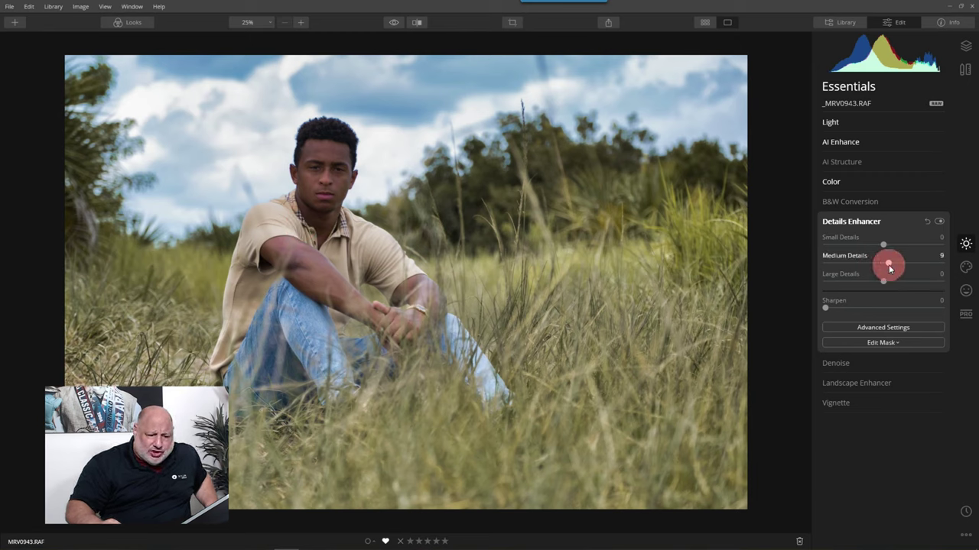
{"action": "left_click_drag", "start_coordinate": [889, 264], "coordinate": [907, 267]}
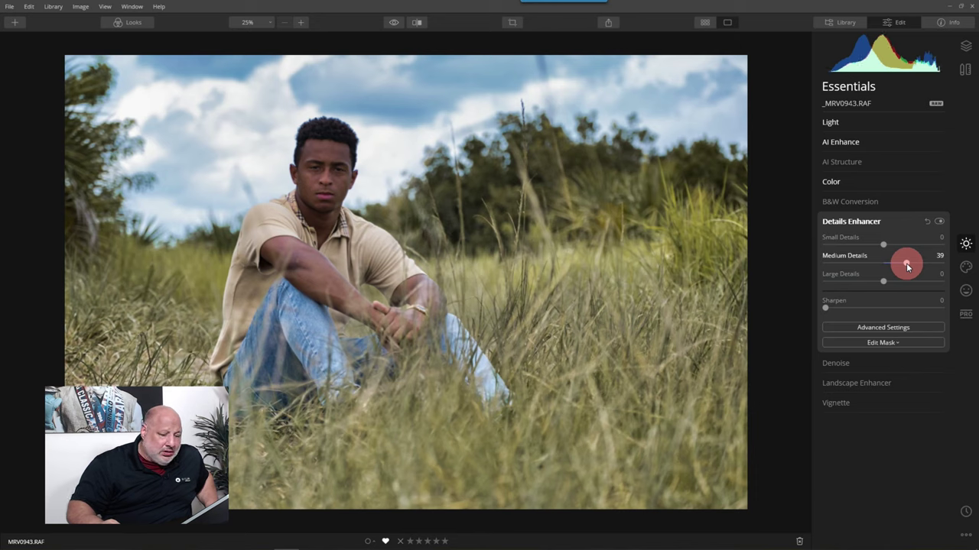
{"action": "left_click_drag", "start_coordinate": [883, 245], "coordinate": [892, 249]}
{"action": "left_click", "coordinate": [891, 275]}
{"action": "left_click_drag", "start_coordinate": [883, 284], "coordinate": [889, 284]}
{"action": "left_click", "coordinate": [260, 21]}
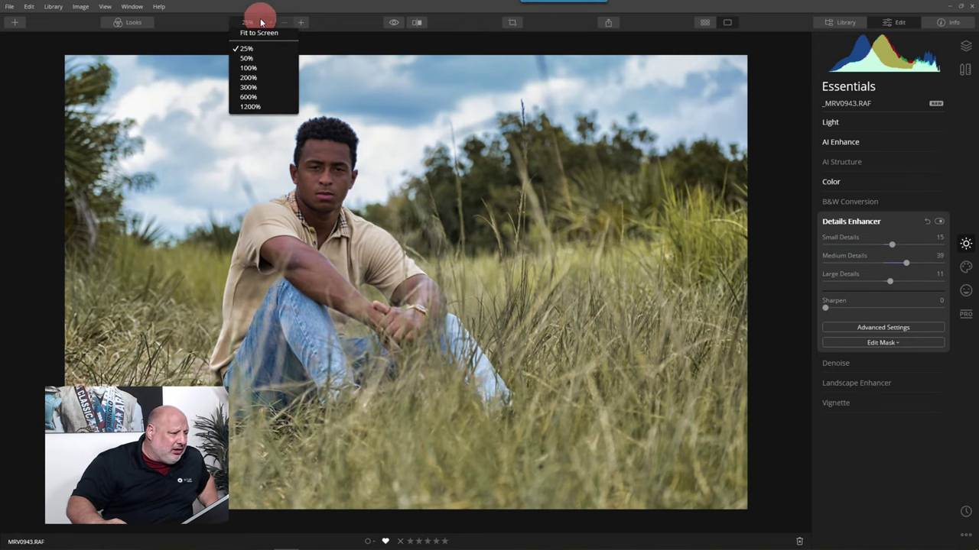
{"action": "left_click", "coordinate": [253, 67]}
{"action": "left_click_drag", "start_coordinate": [190, 90], "coordinate": [315, 290]}
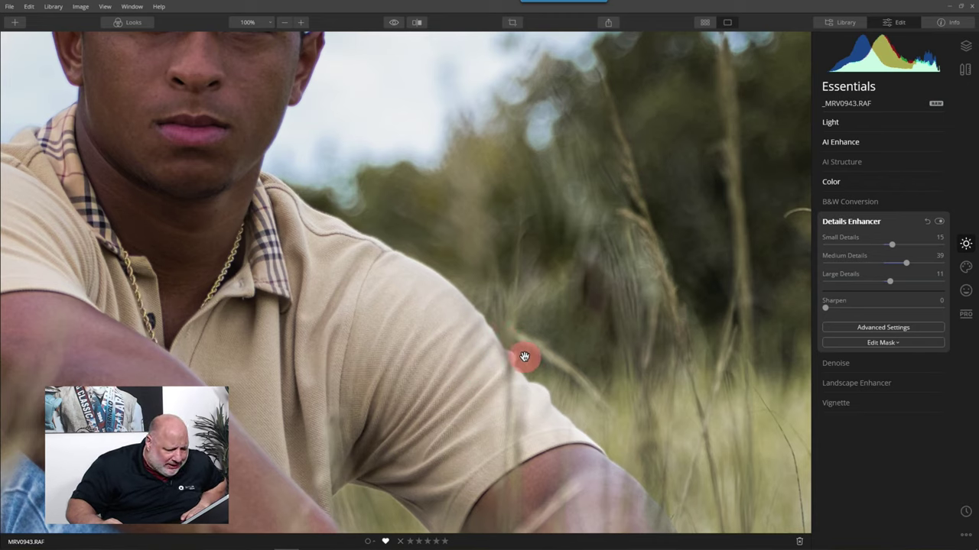
{"action": "left_click", "coordinate": [940, 223]}
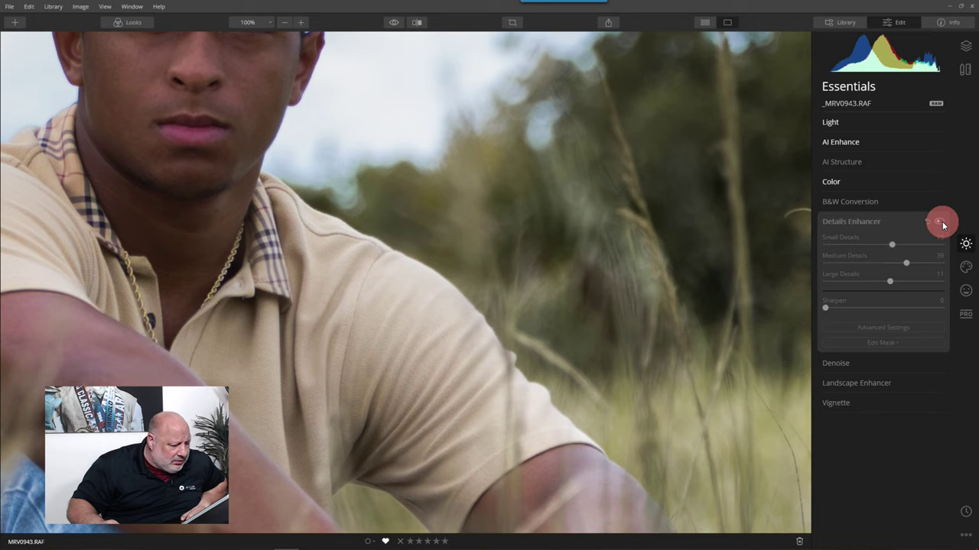
{"action": "left_click", "coordinate": [940, 223]}
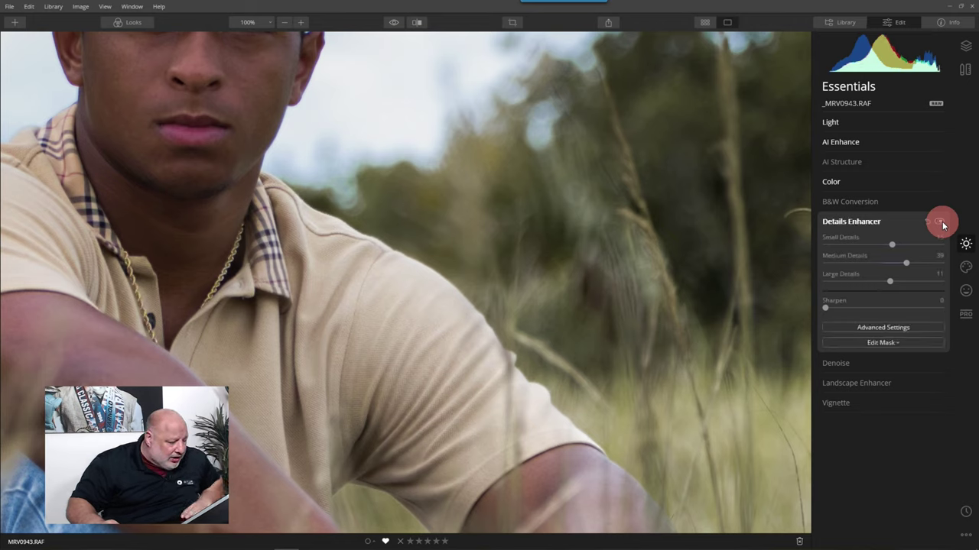
{"action": "left_click", "coordinate": [941, 222]}
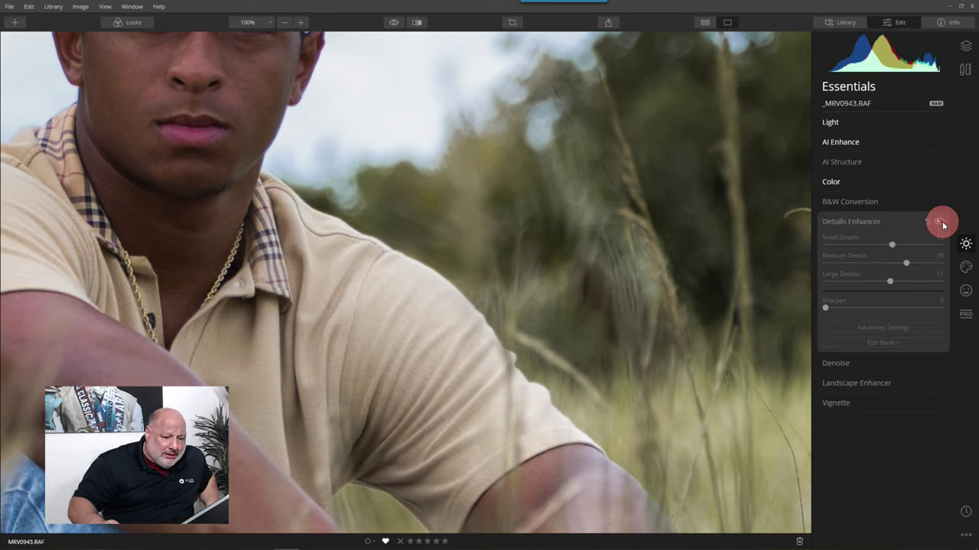
{"action": "left_click", "coordinate": [940, 223]}
{"action": "left_click_drag", "start_coordinate": [240, 146], "coordinate": [324, 266]}
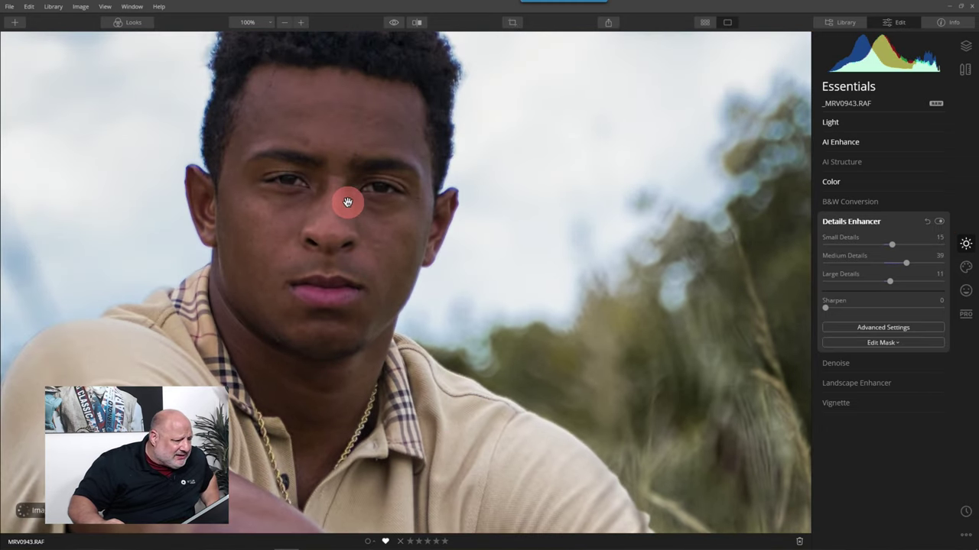
{"action": "left_click", "coordinate": [347, 202]}
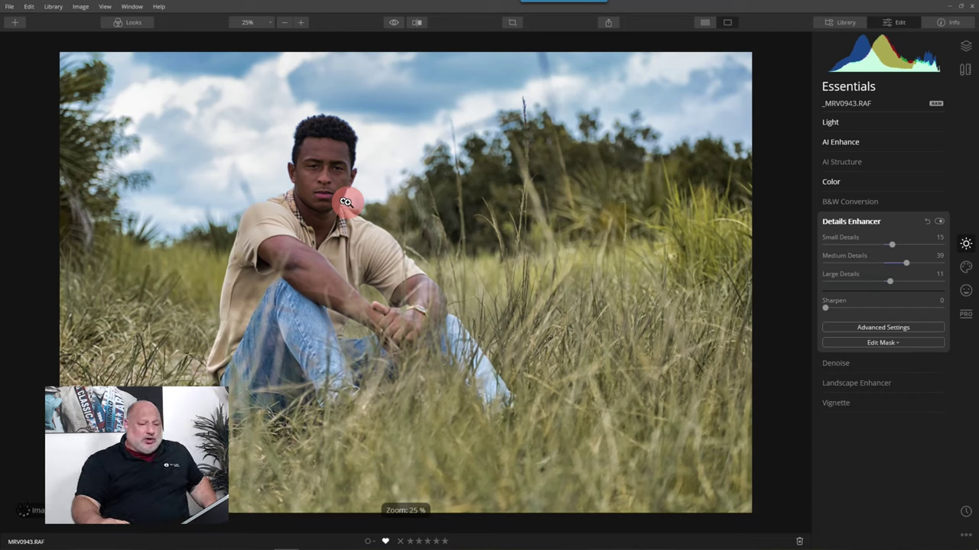
{"action": "left_click", "coordinate": [864, 222]}
Step: Open AI Sky Replacement in Creative and try the Blue Sky 6 sky
{"action": "left_click", "coordinate": [965, 267]}
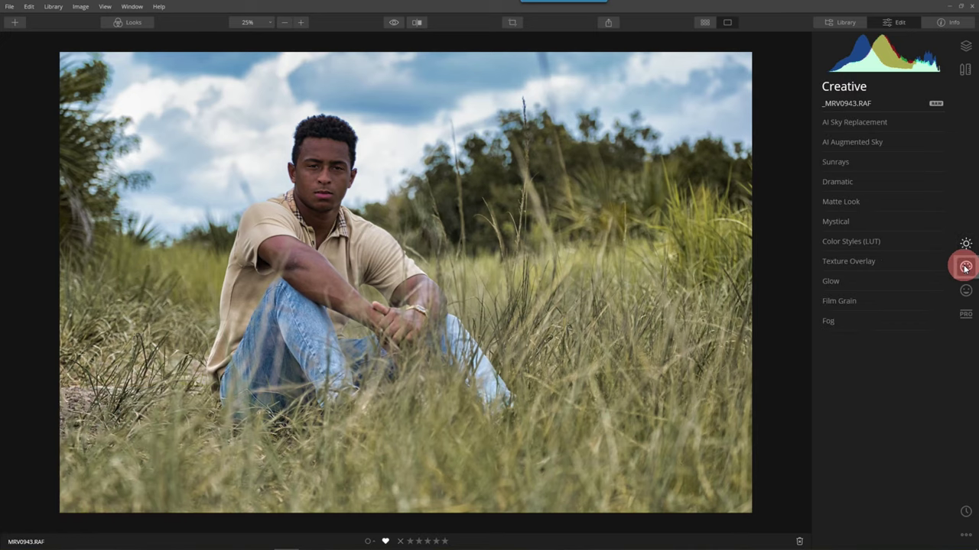
{"action": "left_click", "coordinate": [845, 123]}
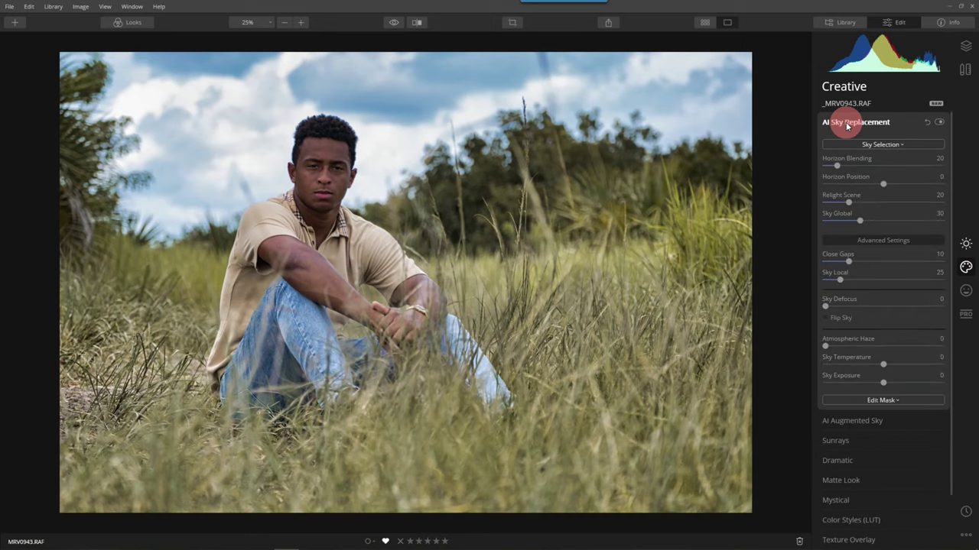
{"action": "left_click", "coordinate": [874, 144]}
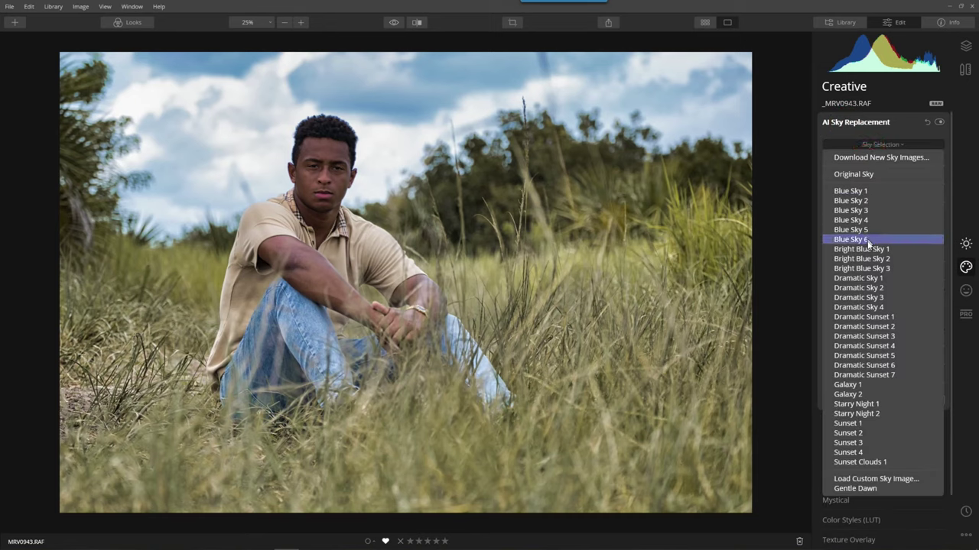
{"action": "left_click", "coordinate": [866, 240]}
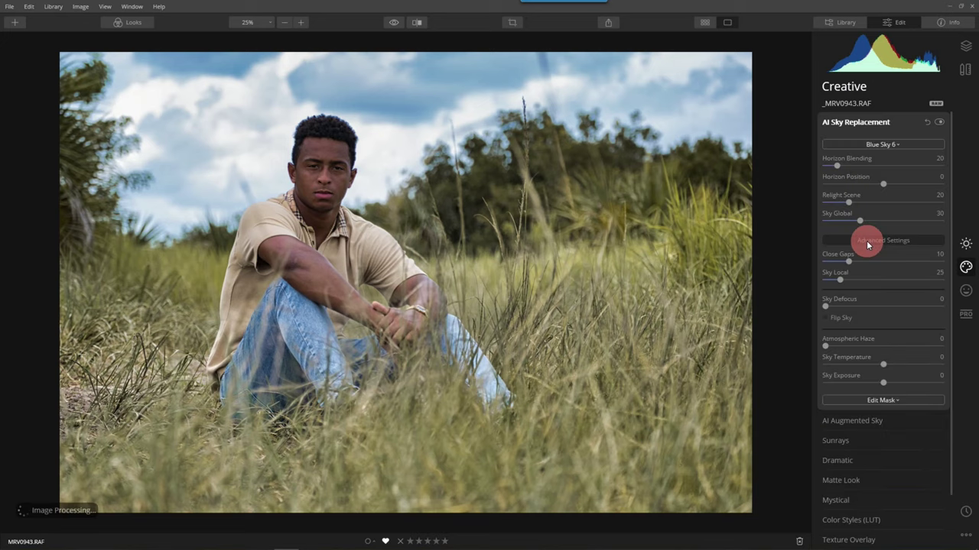
Step: Try Dramatic Sunset 4, then settle on Dramatic Sunset 5 as the sky
{"action": "left_click", "coordinate": [882, 145]}
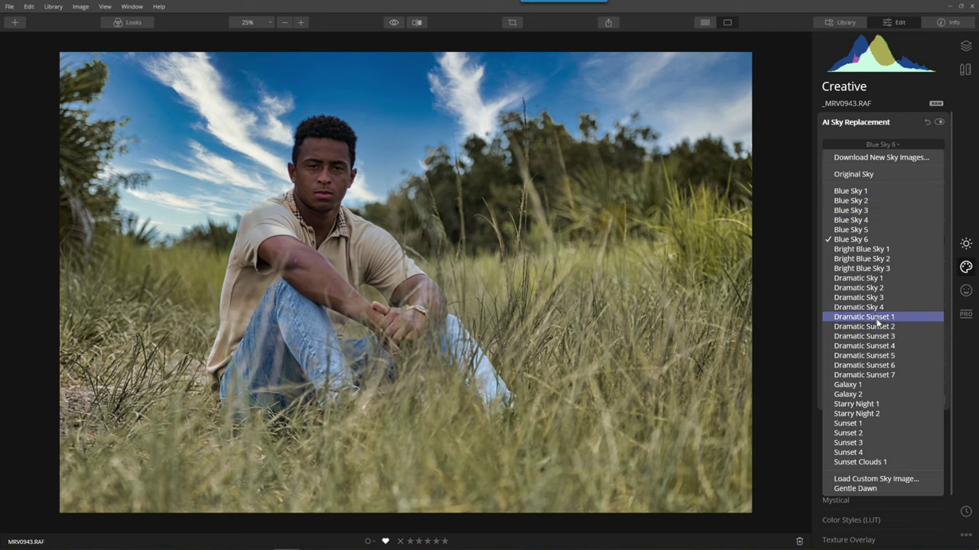
{"action": "left_click", "coordinate": [876, 346]}
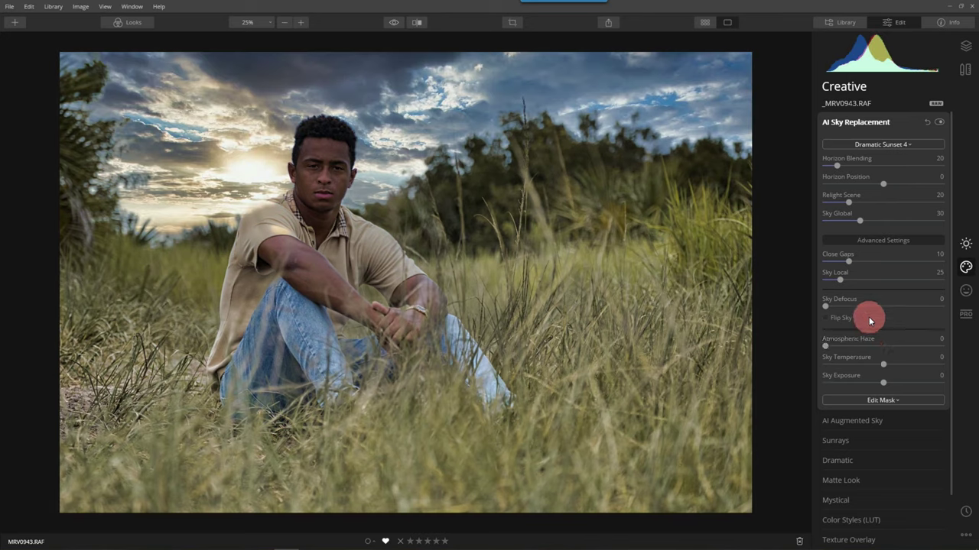
{"action": "left_click", "coordinate": [890, 144]}
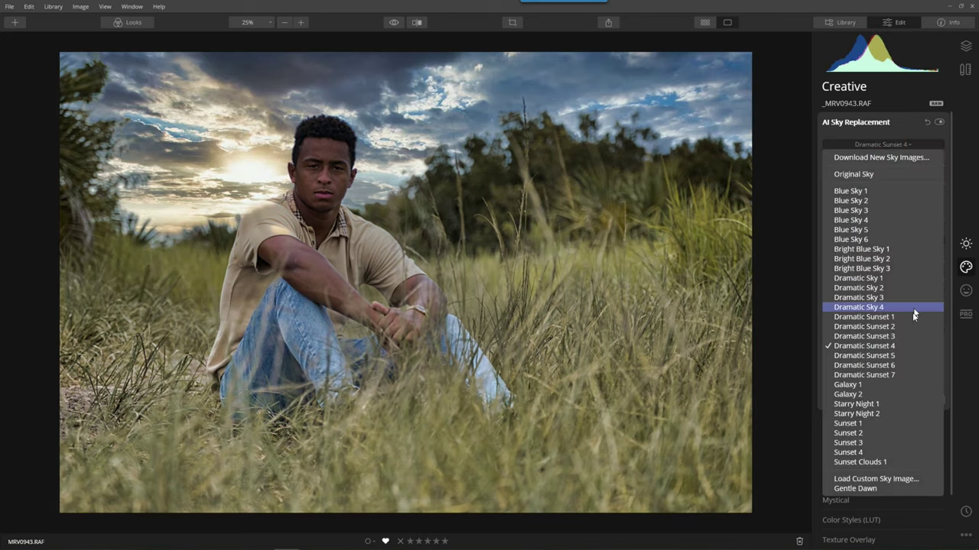
{"action": "left_click", "coordinate": [883, 356]}
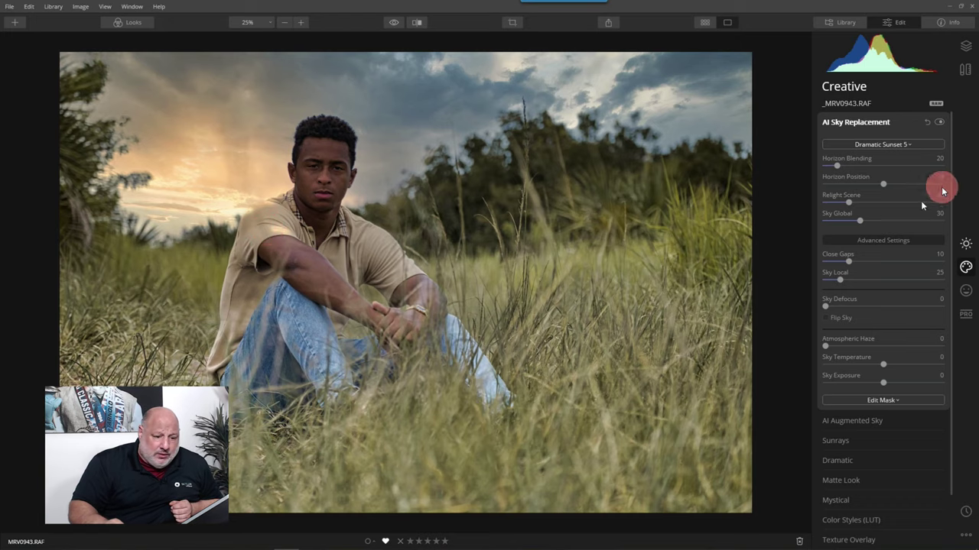
Step: Compare the sky replacement off and on, raise Close Gaps to 18, and open Edit Mask
{"action": "left_click", "coordinate": [939, 124]}
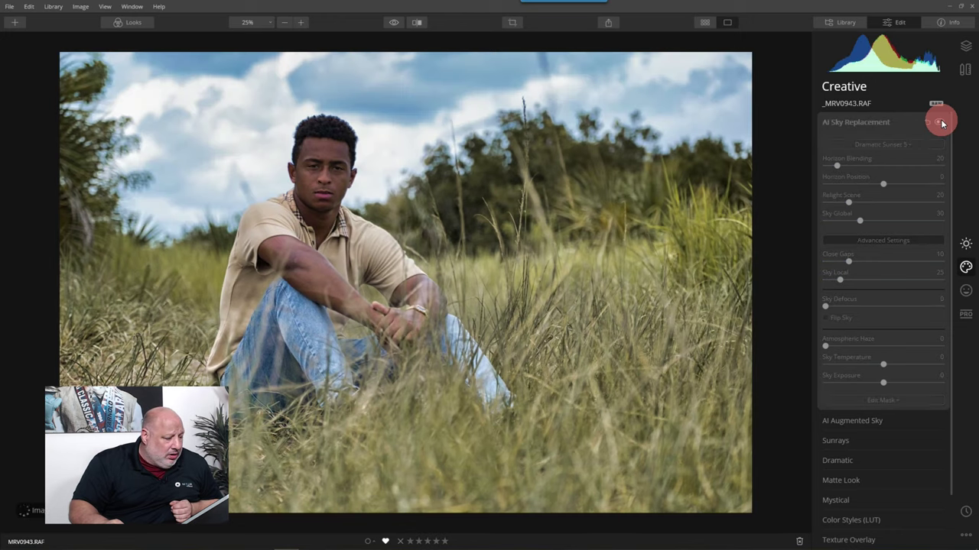
{"action": "left_click", "coordinate": [940, 123]}
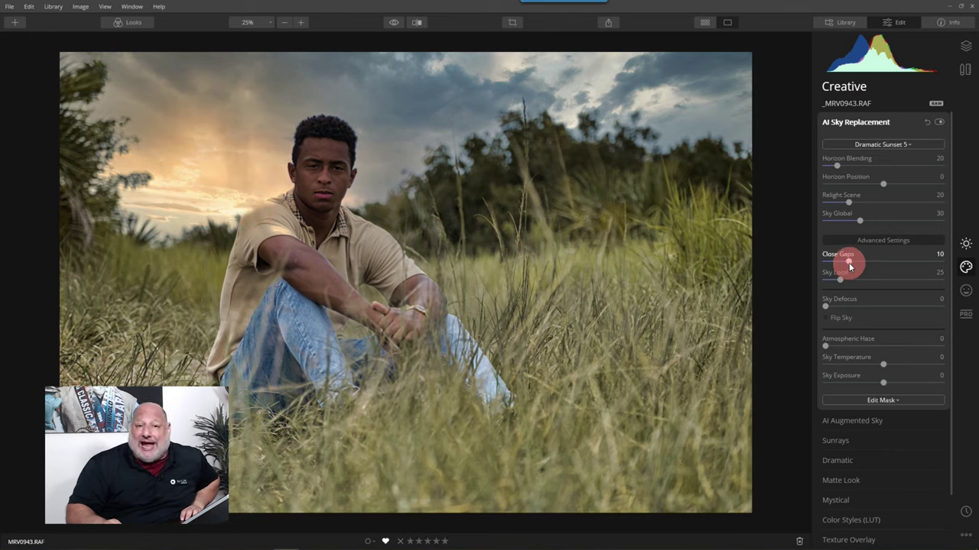
{"action": "left_click_drag", "start_coordinate": [848, 266], "coordinate": [856, 265]}
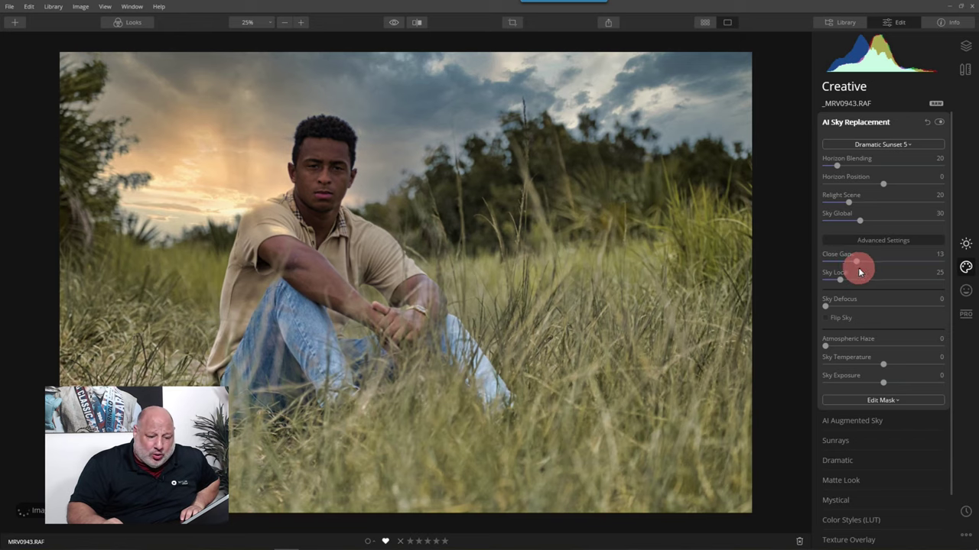
{"action": "left_click_drag", "start_coordinate": [862, 267], "coordinate": [869, 267]}
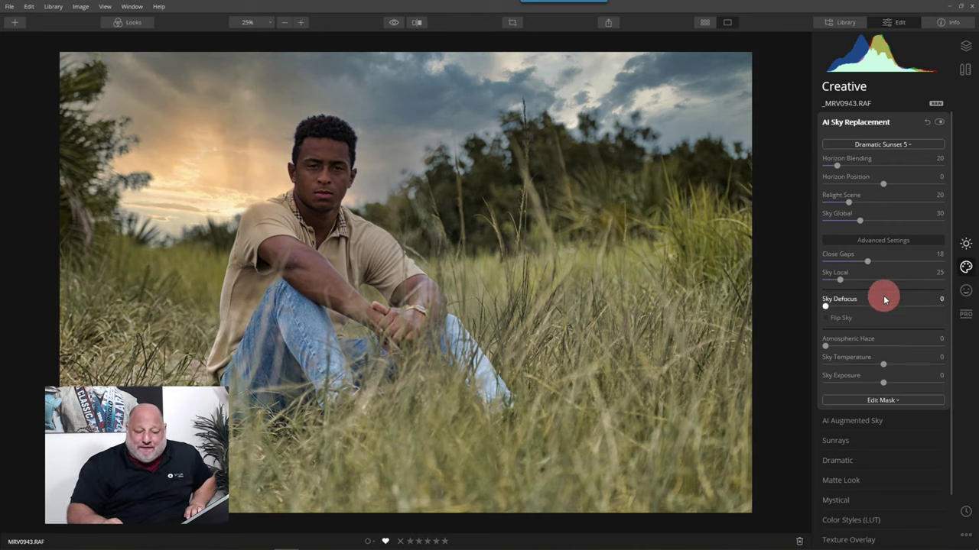
{"action": "left_click", "coordinate": [886, 401]}
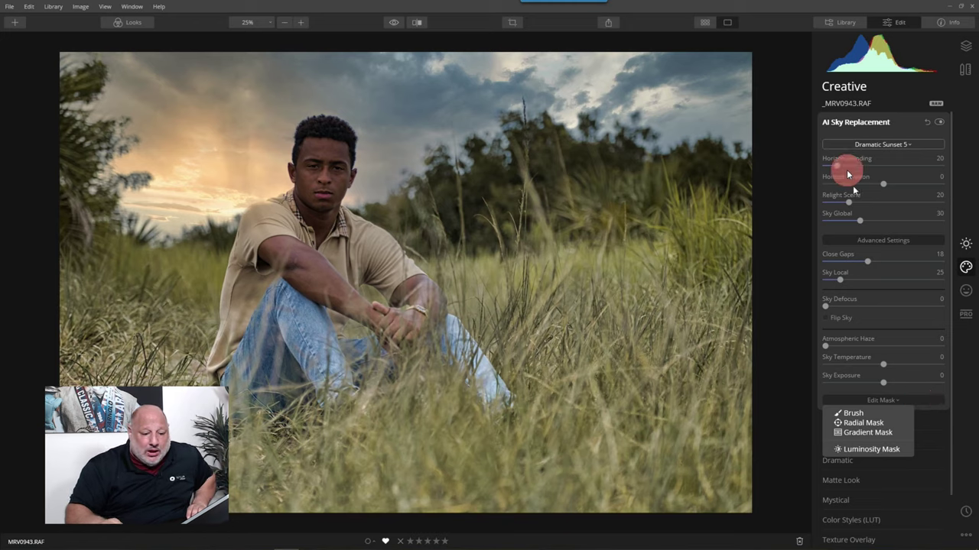
Step: Apply the Mystical effect at Amount 18 with Smoothness 14
{"action": "left_click", "coordinate": [859, 123]}
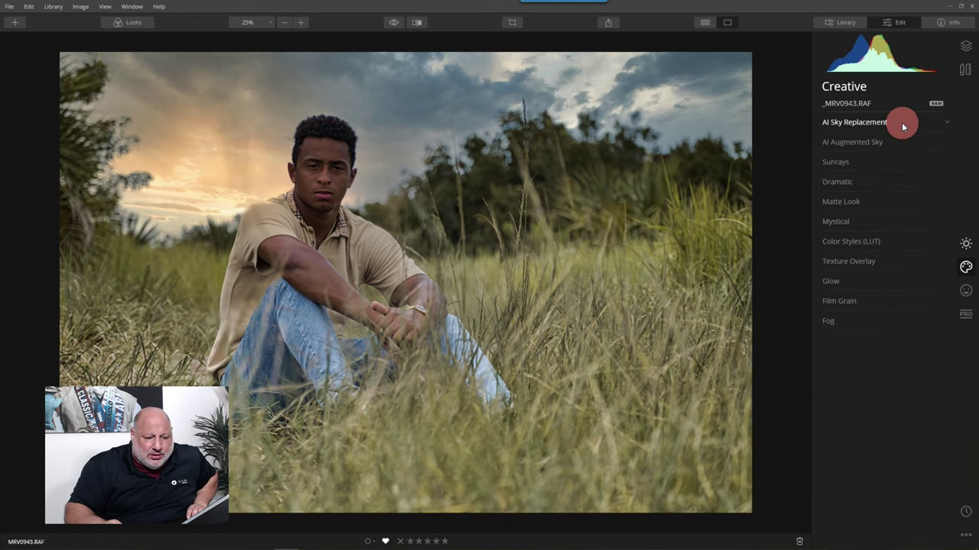
{"action": "left_click", "coordinate": [844, 221]}
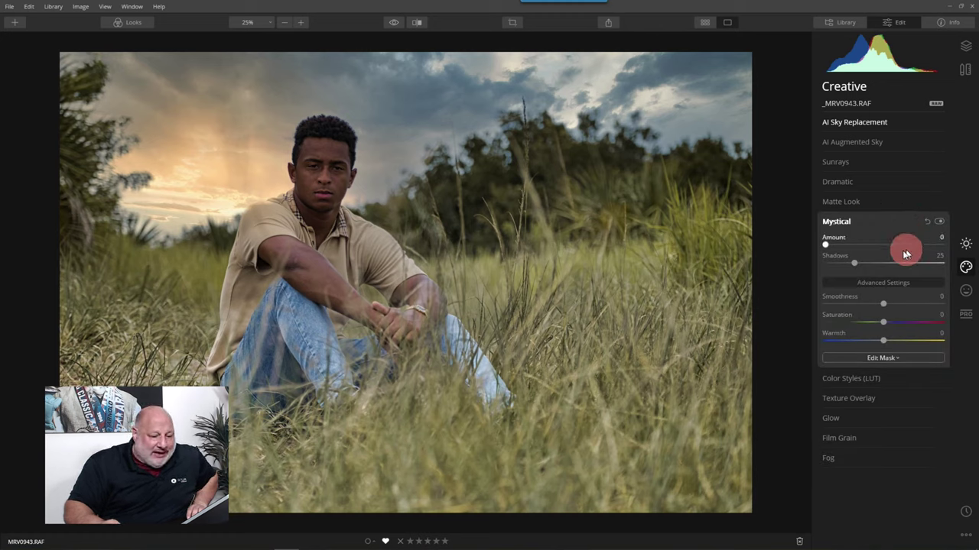
{"action": "left_click_drag", "start_coordinate": [827, 245], "coordinate": [908, 245]}
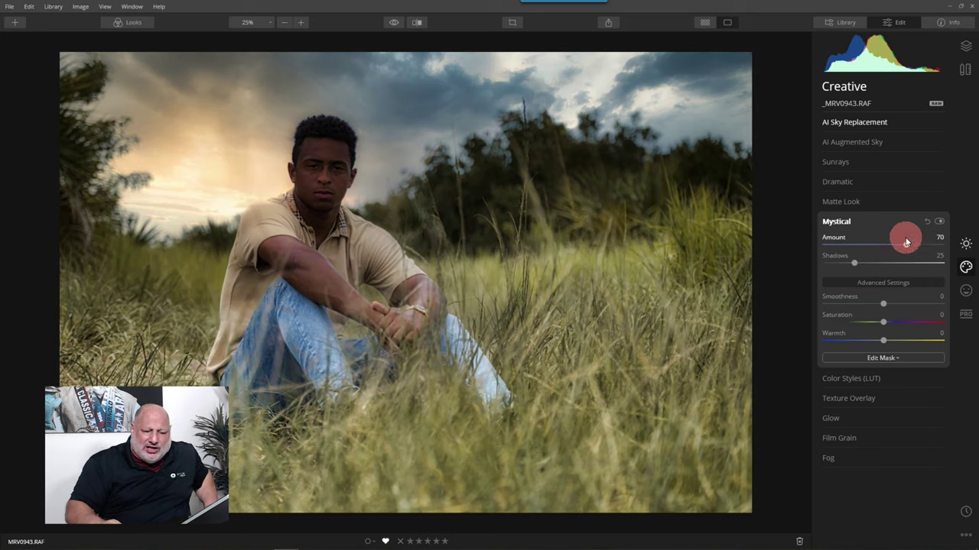
{"action": "left_click_drag", "start_coordinate": [909, 245], "coordinate": [849, 252]}
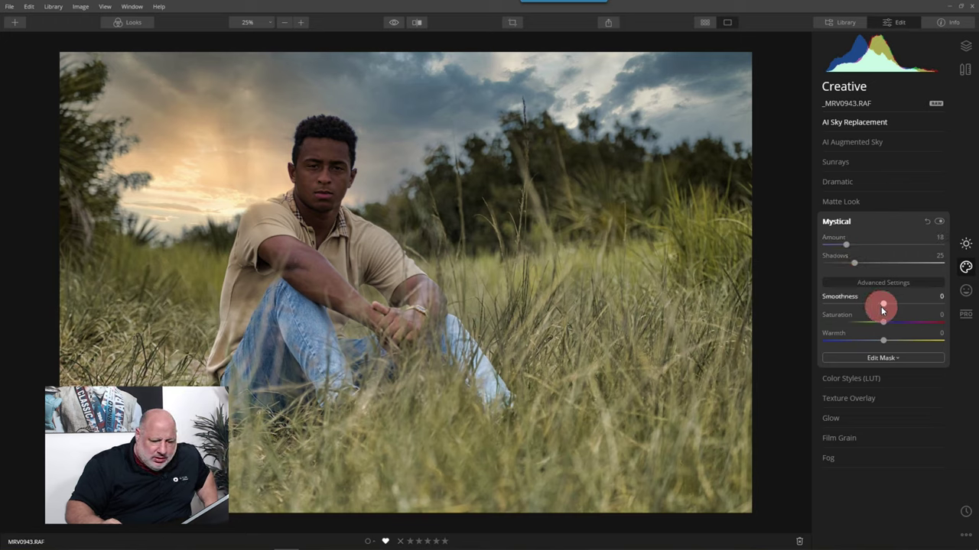
{"action": "left_click_drag", "start_coordinate": [883, 305], "coordinate": [891, 304]}
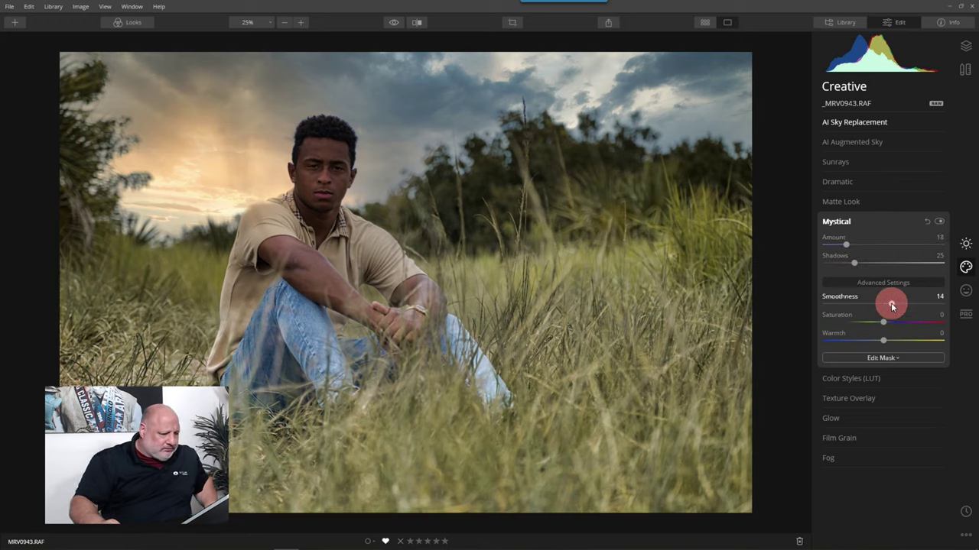
{"action": "left_click", "coordinate": [965, 244]}
Step: Set AI Sky Replacement's Relight Scene to about 49, up from 20
{"action": "left_click", "coordinate": [966, 267]}
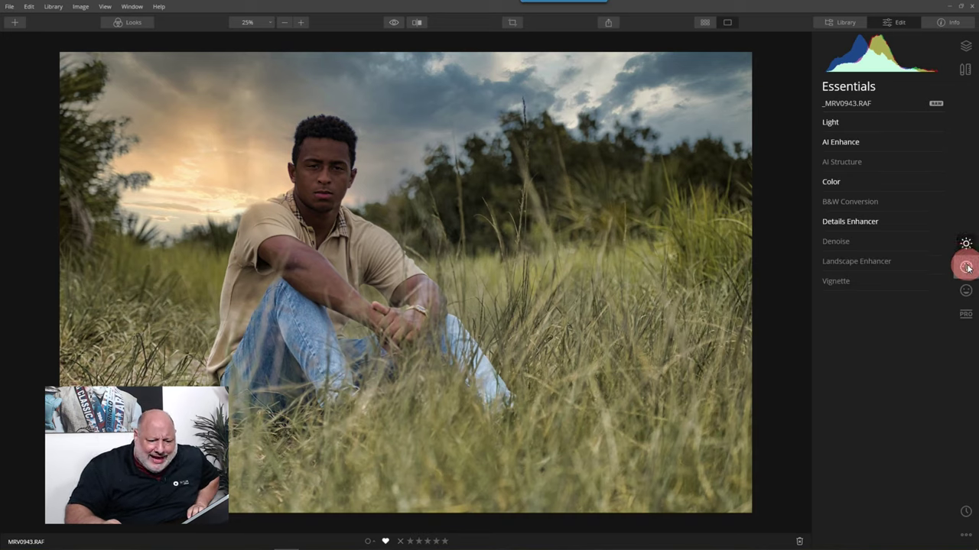
{"action": "left_click", "coordinate": [857, 125]}
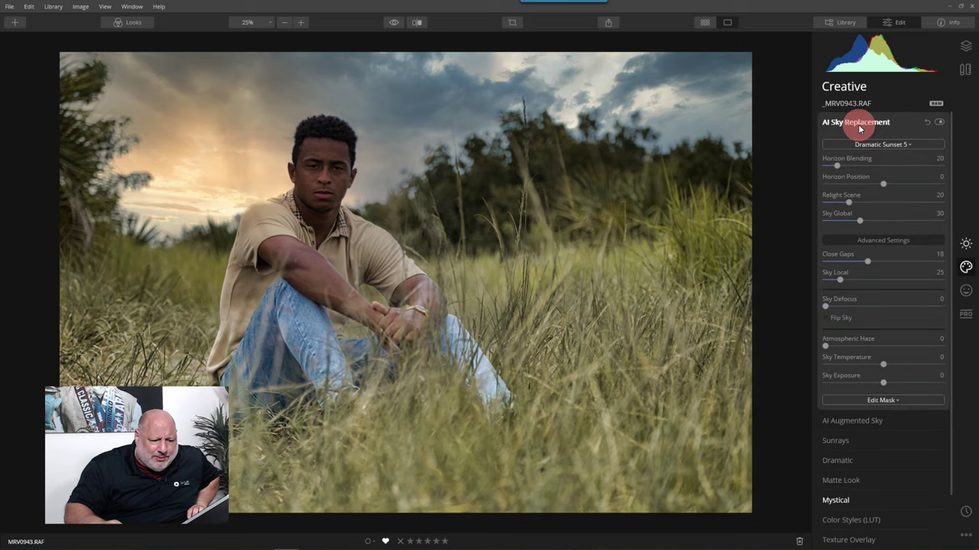
{"action": "left_click", "coordinate": [851, 203]}
{"action": "left_click_drag", "start_coordinate": [853, 203], "coordinate": [885, 201]}
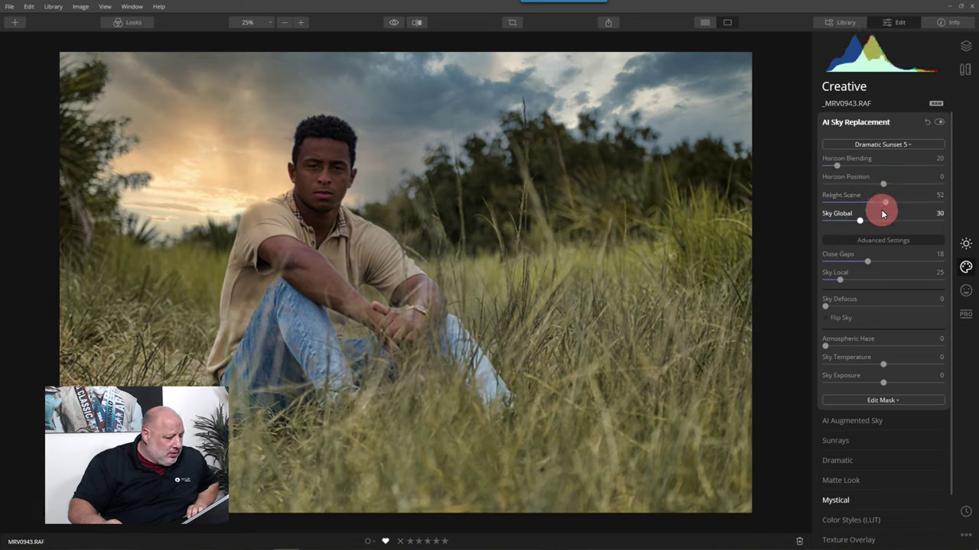
{"action": "left_click_drag", "start_coordinate": [885, 204], "coordinate": [839, 213]}
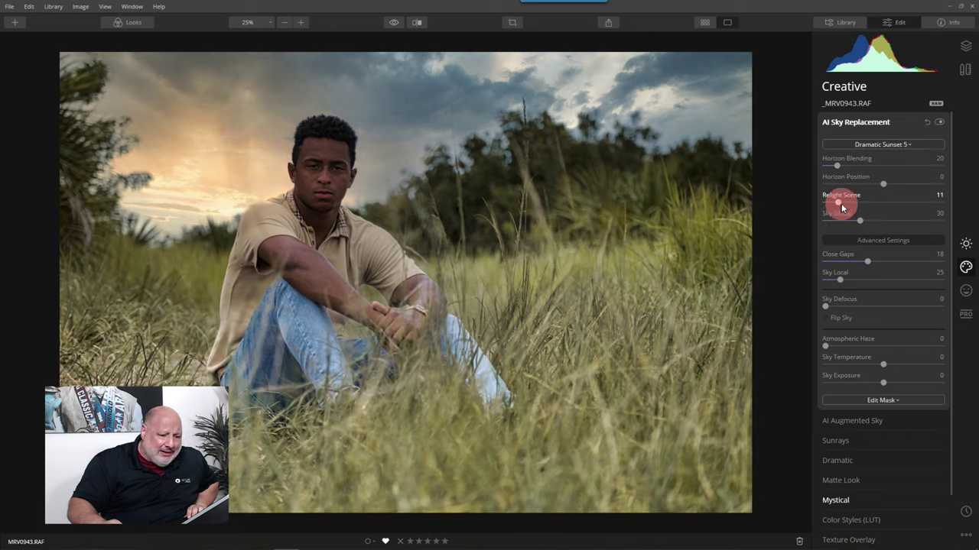
{"action": "left_click_drag", "start_coordinate": [841, 207], "coordinate": [882, 203]}
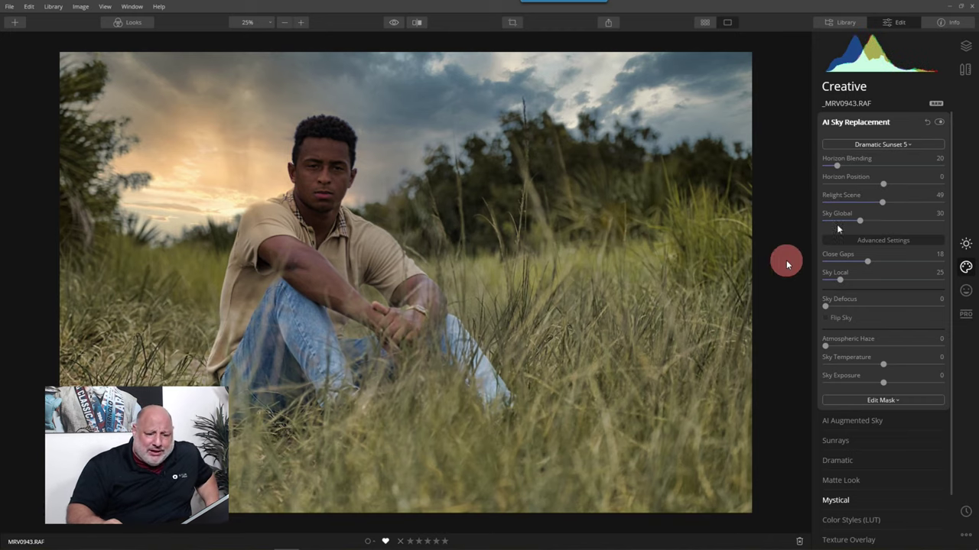
{"action": "left_click", "coordinate": [966, 243]}
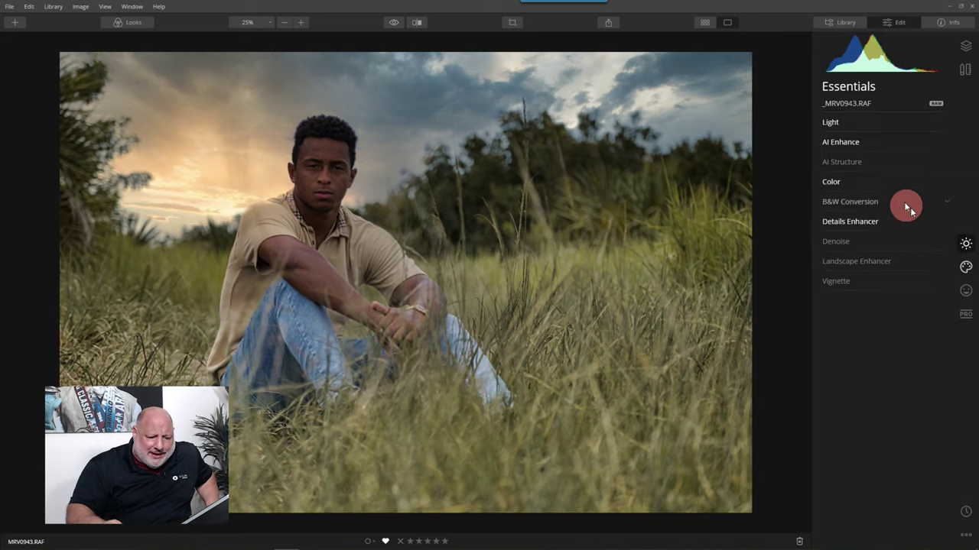
Step: Shift the green channel to Hue -96 and Saturation -25 in Color
{"action": "left_click", "coordinate": [843, 182]}
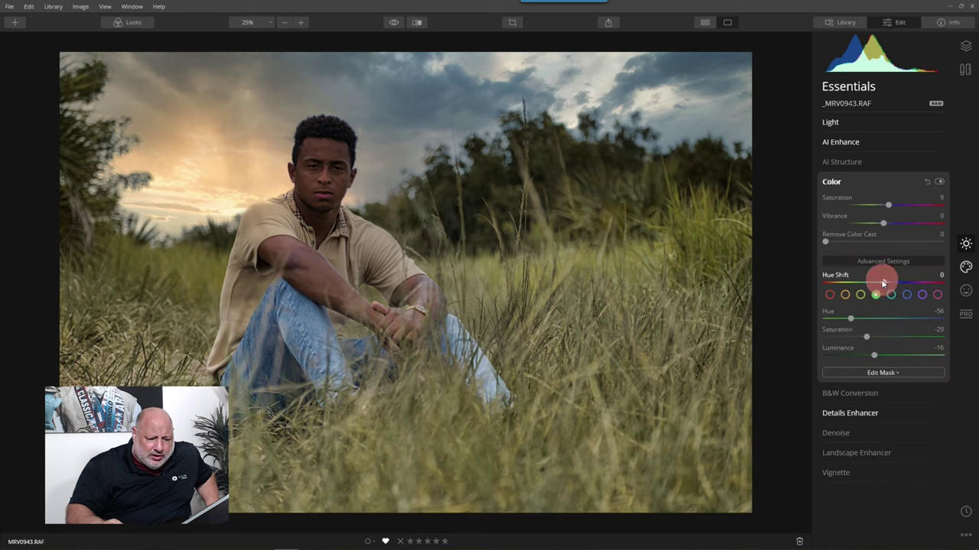
{"action": "mouse_move", "coordinate": [879, 282]}
{"action": "left_mouse_down"}
{"action": "mouse_move", "coordinate": [855, 283]}
{"action": "mouse_move", "coordinate": [885, 286]}
{"action": "left_mouse_up"}
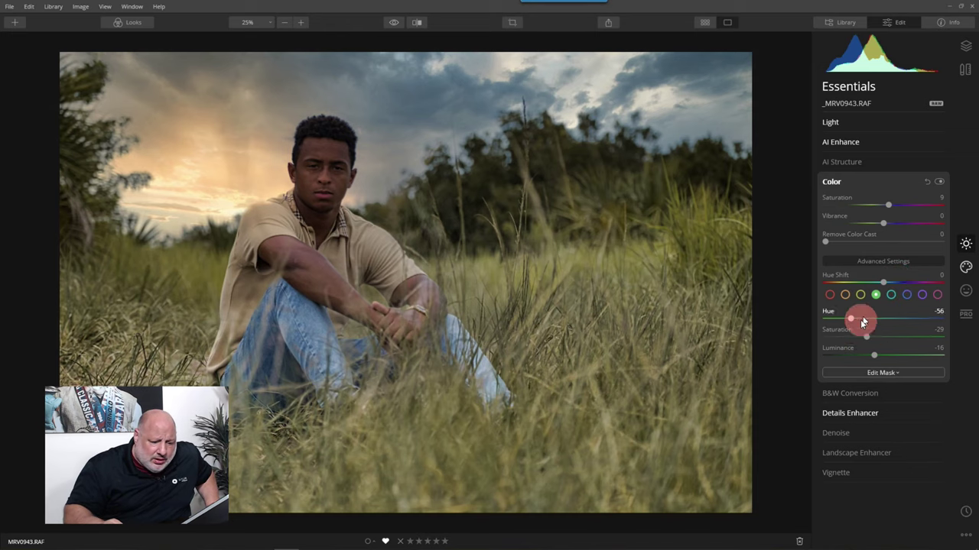
{"action": "left_click_drag", "start_coordinate": [850, 318], "coordinate": [869, 338]}
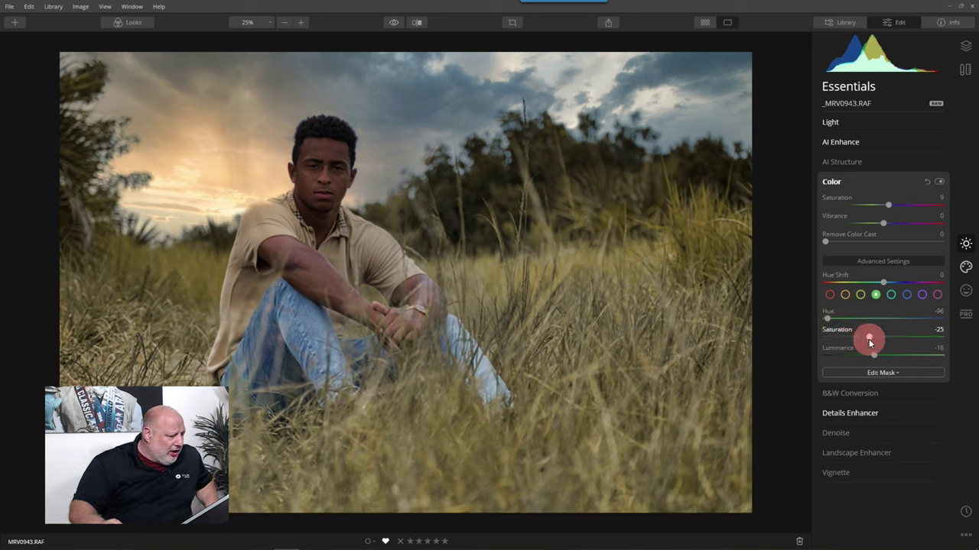
{"action": "left_click", "coordinate": [831, 181]}
Step: Apply the Long Beach LUT from Cinematic Toning at amount 30 in Color Styles
{"action": "left_click", "coordinate": [968, 271]}
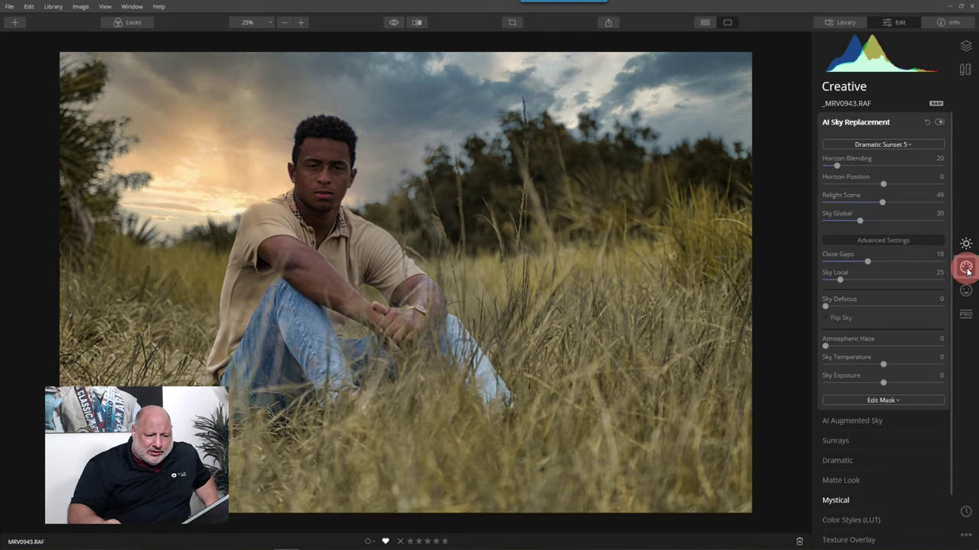
{"action": "left_click", "coordinate": [869, 123]}
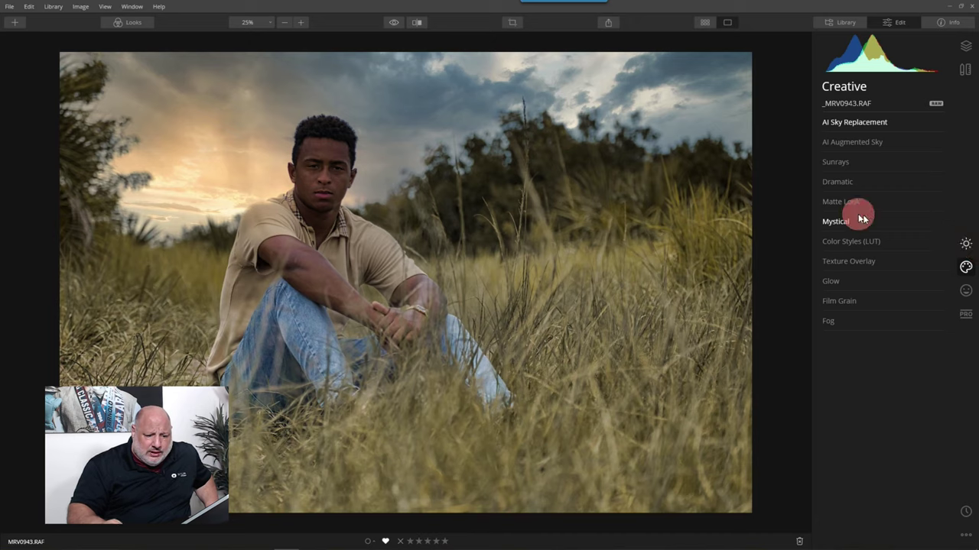
{"action": "left_click", "coordinate": [855, 243]}
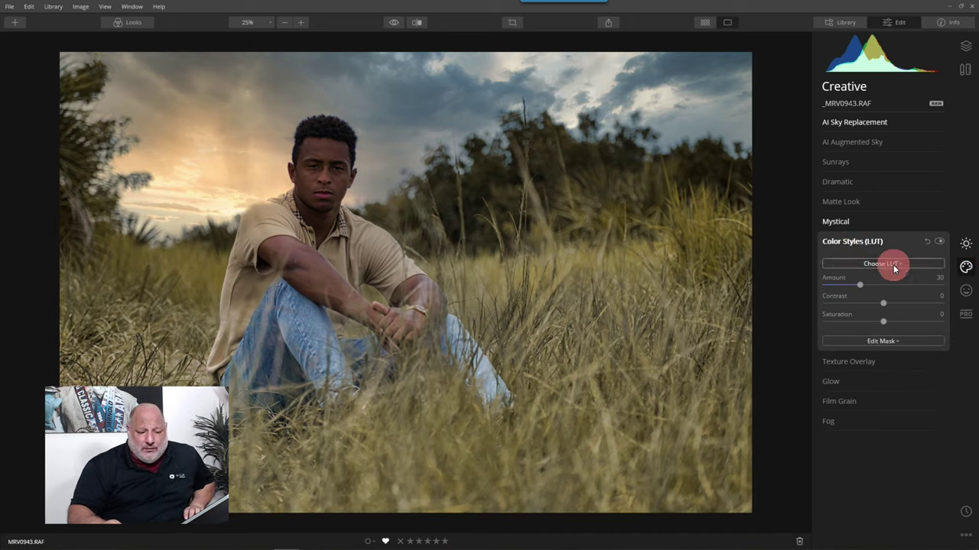
{"action": "left_click", "coordinate": [894, 265]}
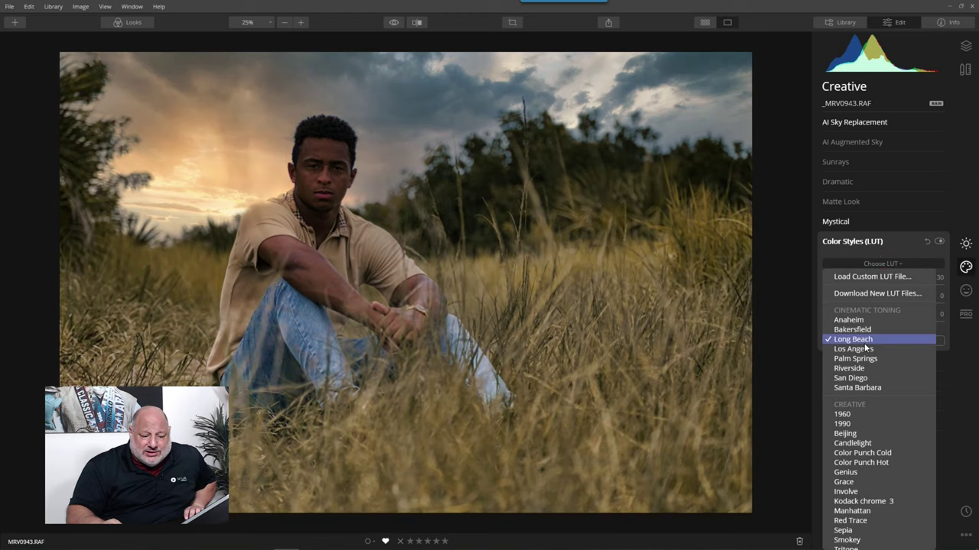
{"action": "left_click", "coordinate": [864, 343]}
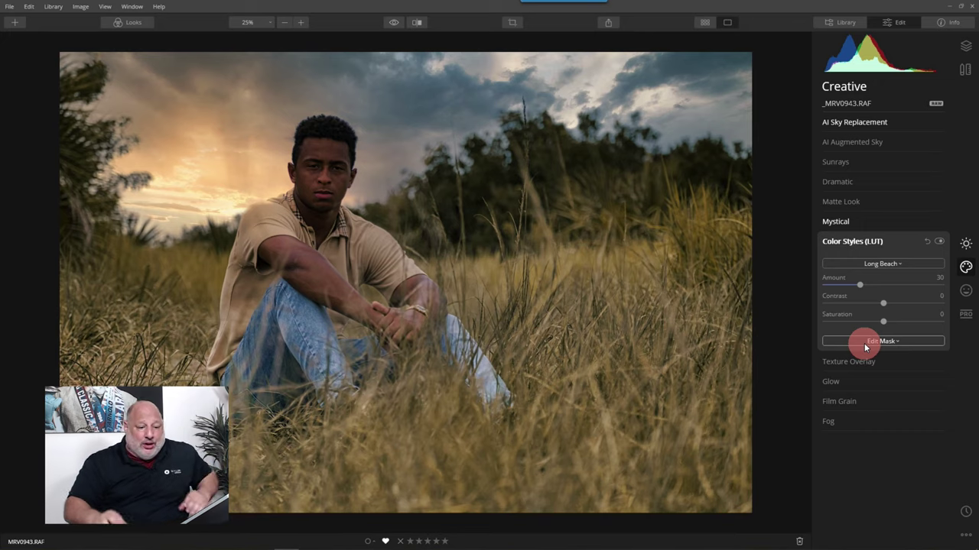
{"action": "left_click", "coordinate": [840, 242]}
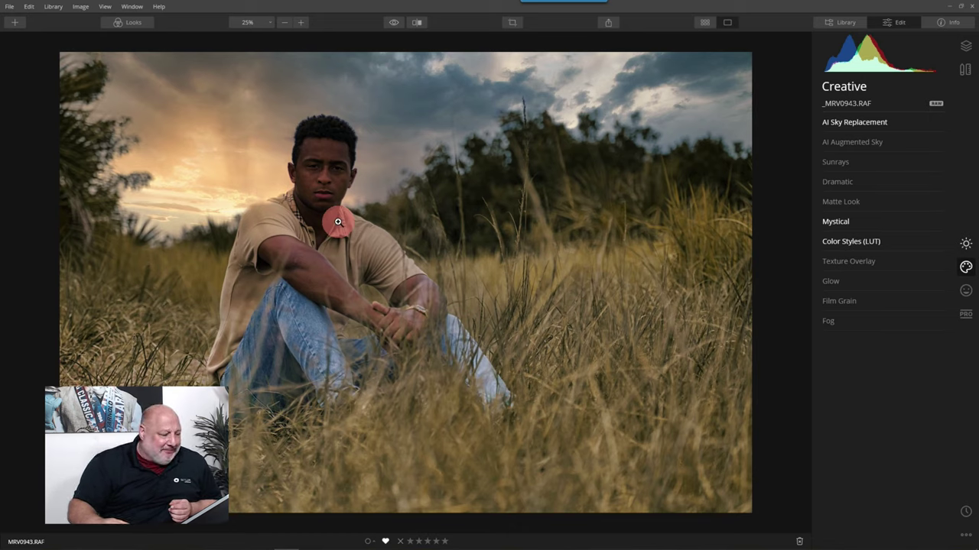
Step: Set AI Portrait Enhancer's Face Light to 40
{"action": "left_click", "coordinate": [965, 291]}
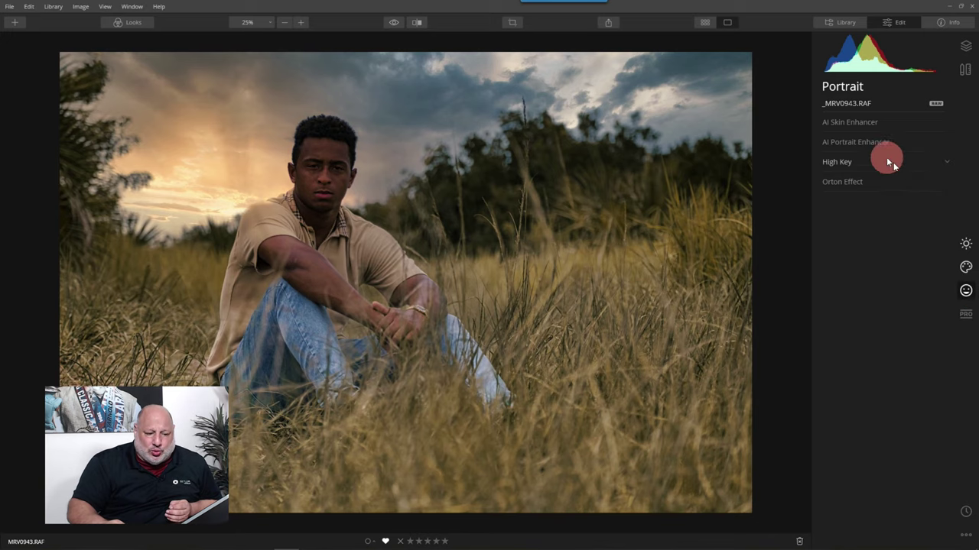
{"action": "left_click", "coordinate": [863, 142]}
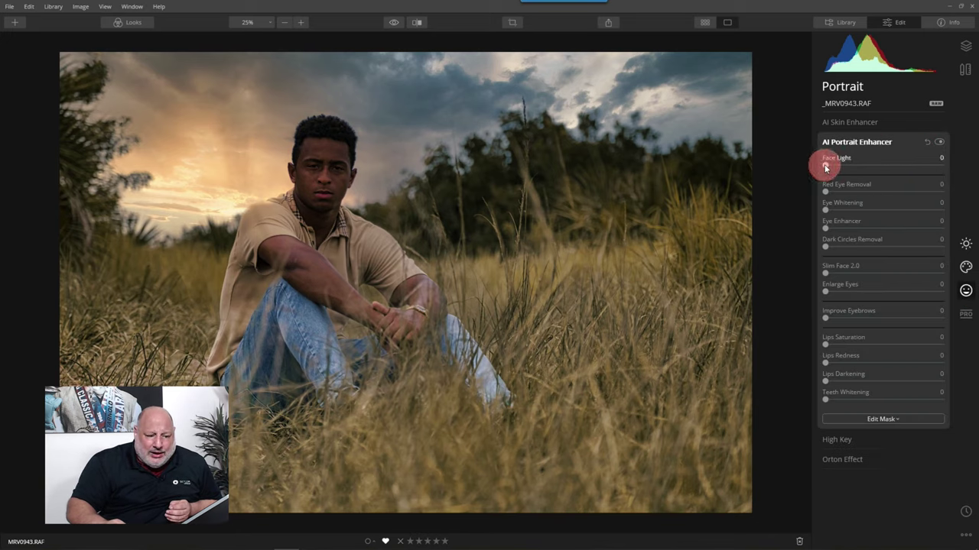
{"action": "left_click_drag", "start_coordinate": [826, 165], "coordinate": [917, 165]}
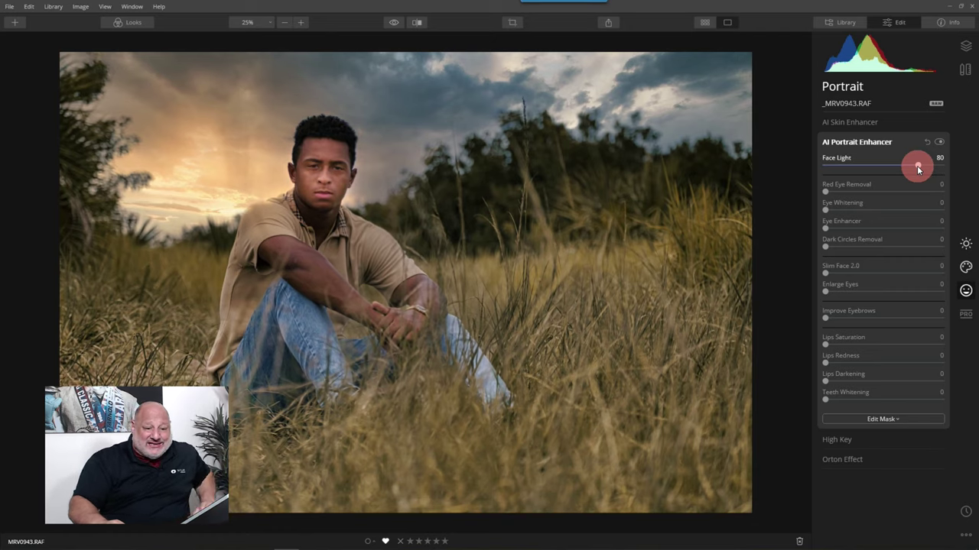
{"action": "left_click_drag", "start_coordinate": [916, 166], "coordinate": [870, 171]}
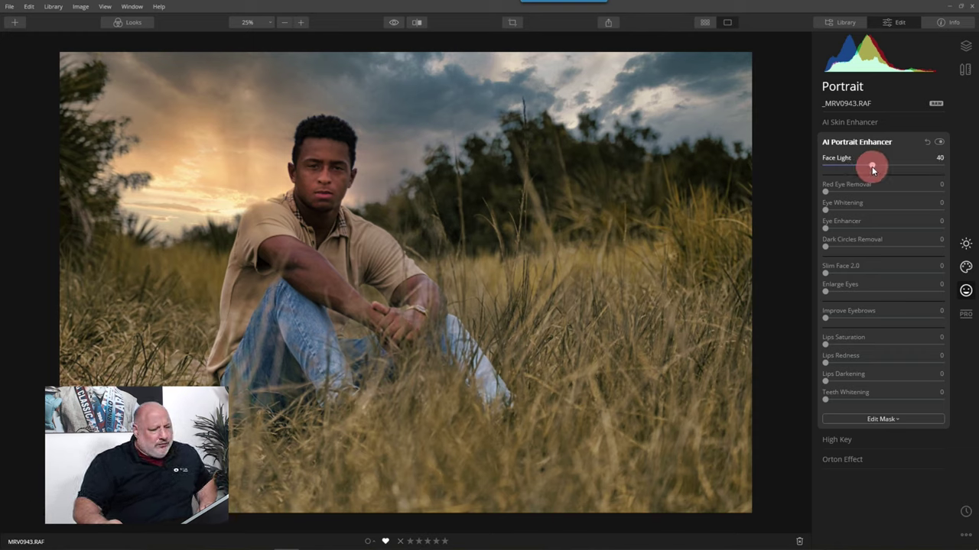
{"action": "left_click", "coordinate": [855, 142]}
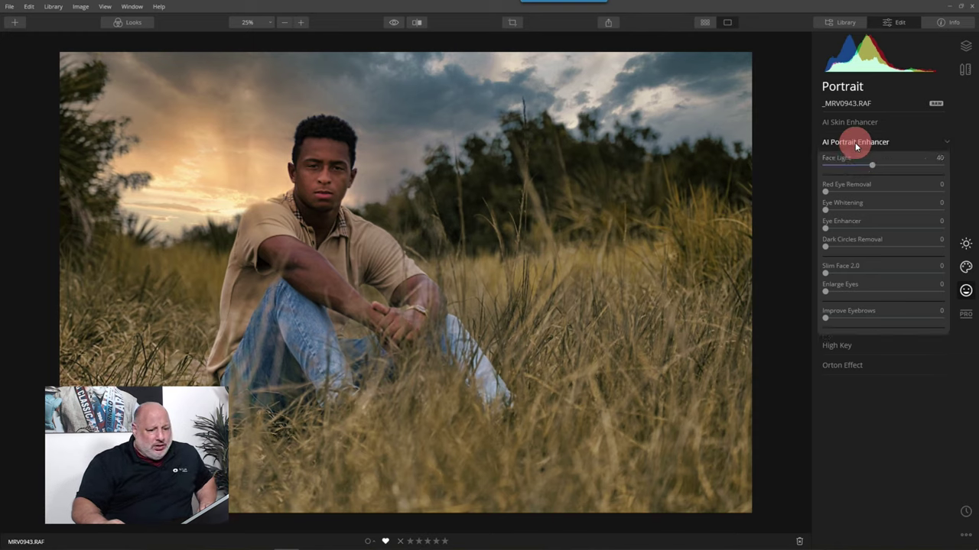
Step: Start Dodge & Burn painting with an 18%-strength Lighten brush sized 136
{"action": "left_click", "coordinate": [967, 321]}
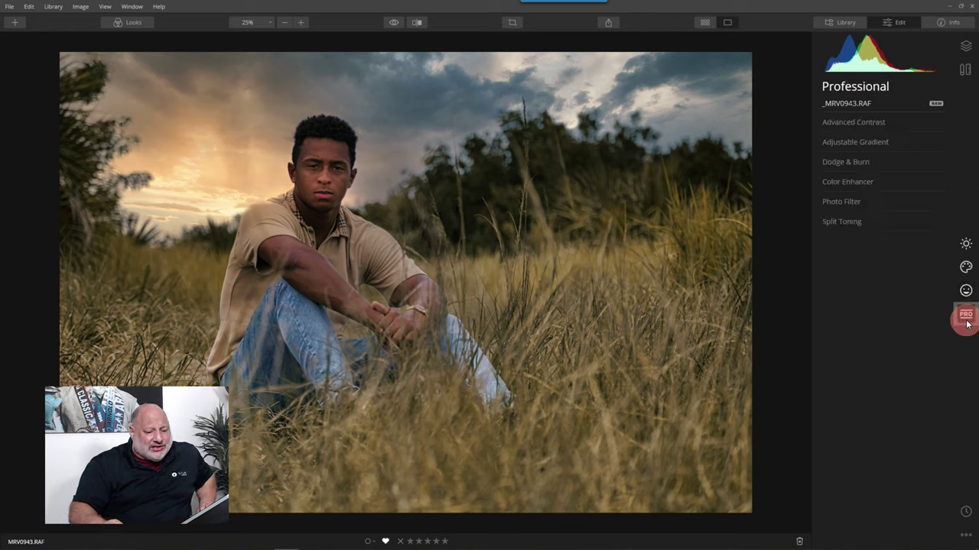
{"action": "left_click", "coordinate": [847, 163]}
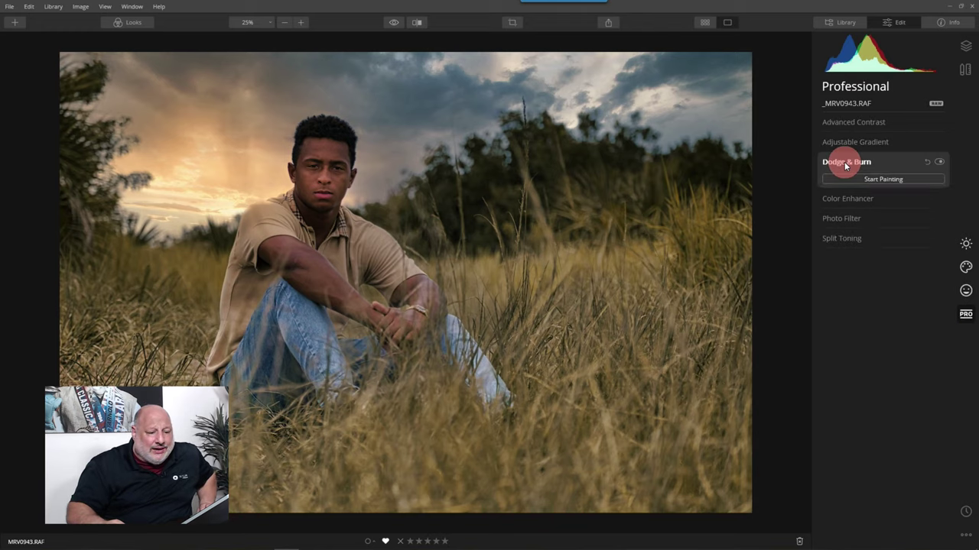
{"action": "left_click", "coordinate": [880, 183]}
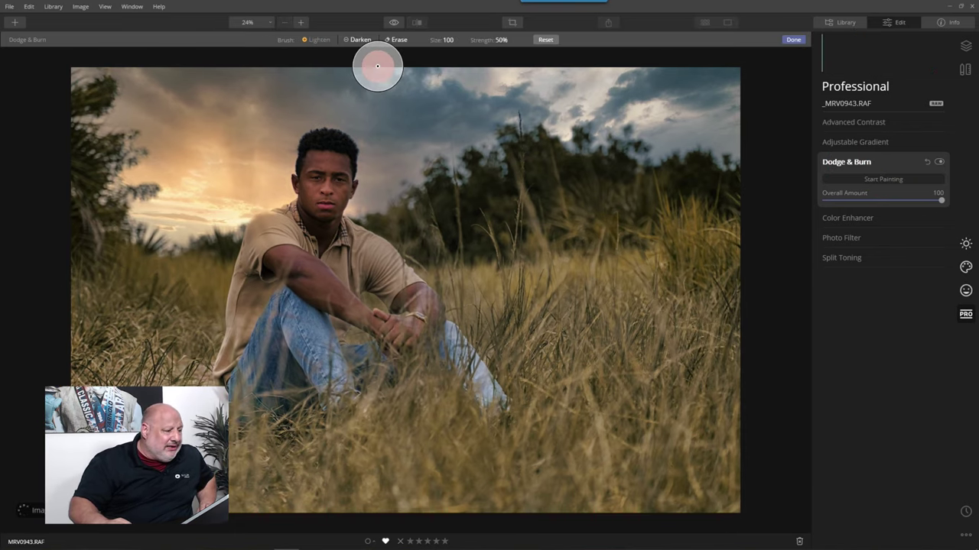
{"action": "left_click", "coordinate": [510, 46]}
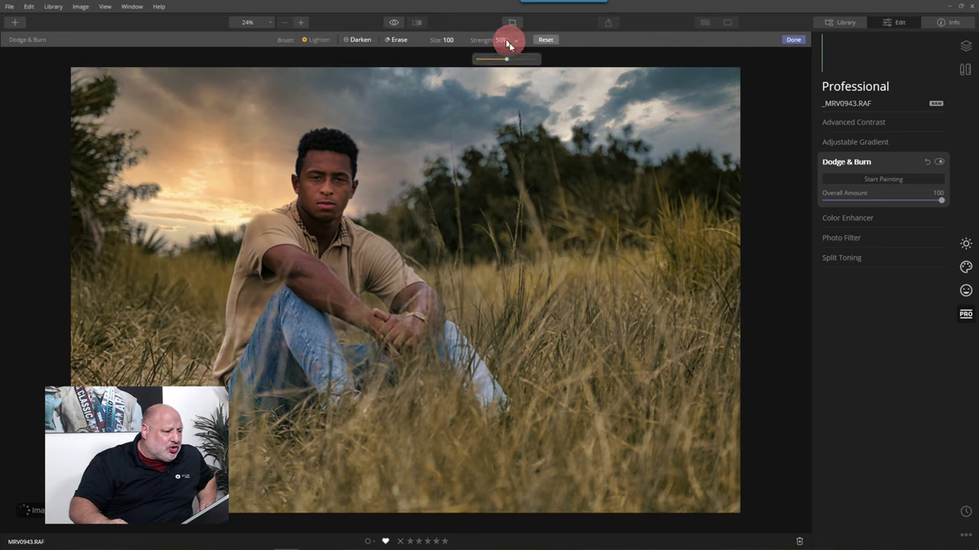
{"action": "mouse_move", "coordinate": [505, 58]}
{"action": "left_mouse_down"}
{"action": "mouse_move", "coordinate": [476, 59]}
{"action": "mouse_move", "coordinate": [594, 61]}
{"action": "mouse_move", "coordinate": [476, 59]}
{"action": "mouse_move", "coordinate": [487, 60]}
{"action": "left_mouse_up"}
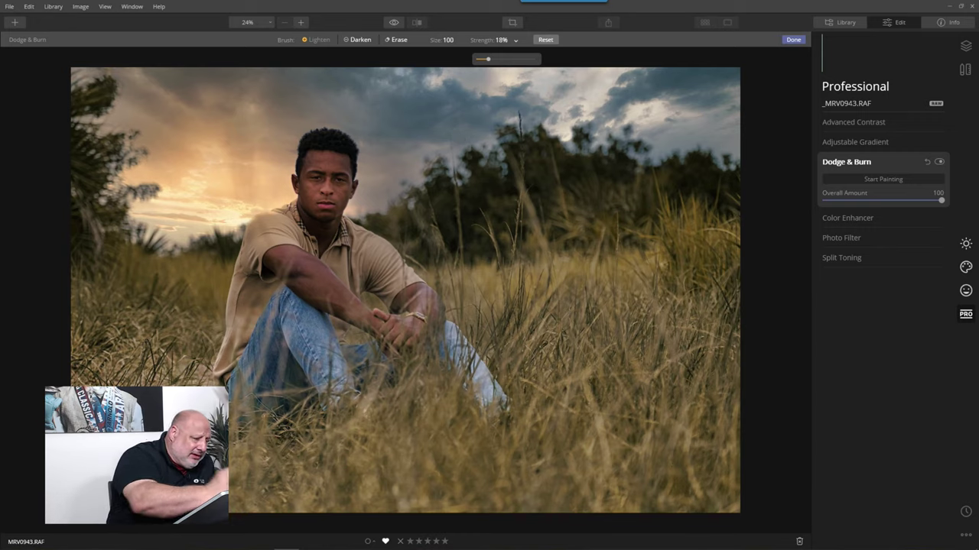
{"action": "key", "text": "bracketright"}
{"action": "key", "text": "bracketright"}
{"action": "key", "text": "bracketright"}
{"action": "key", "text": "bracketright"}
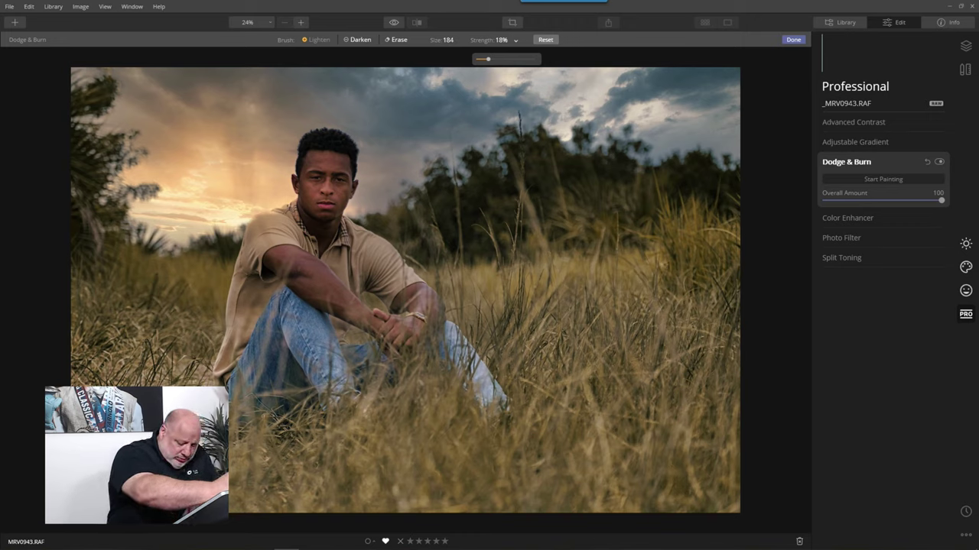
{"action": "key", "text": "bracketleft"}
{"action": "key", "text": "bracketleft"}
{"action": "key", "text": "bracketleft"}
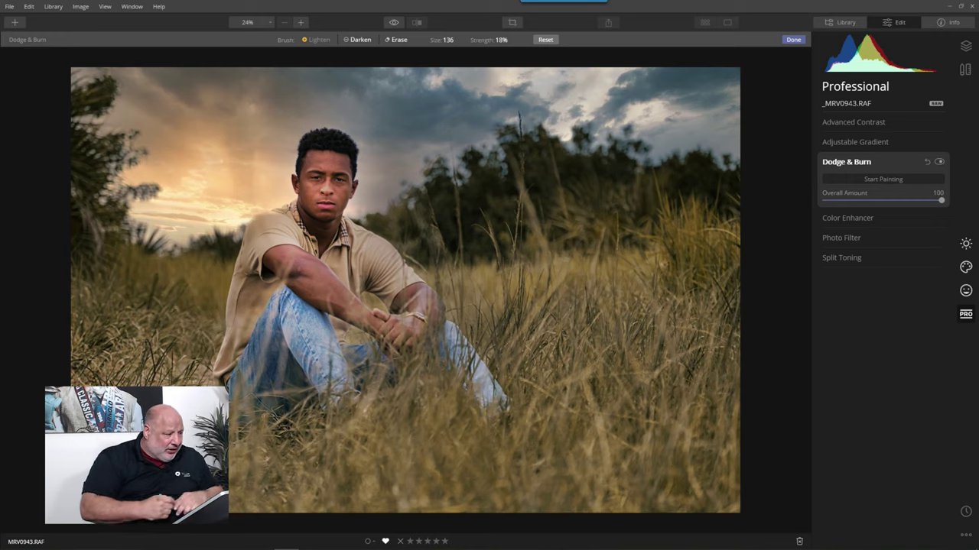
Step: Switch the brush to erase at size 52 and compare the dodge effect on and off
{"action": "left_click", "coordinate": [399, 39]}
{"action": "key", "text": "bracketleft"}
{"action": "key", "text": "bracketleft"}
{"action": "key", "text": "bracketleft"}
{"action": "key", "text": "bracketleft"}
{"action": "key", "text": "bracketleft"}
{"action": "key", "text": "bracketleft"}
{"action": "key", "text": "bracketleft"}
{"action": "key", "text": "bracketleft"}
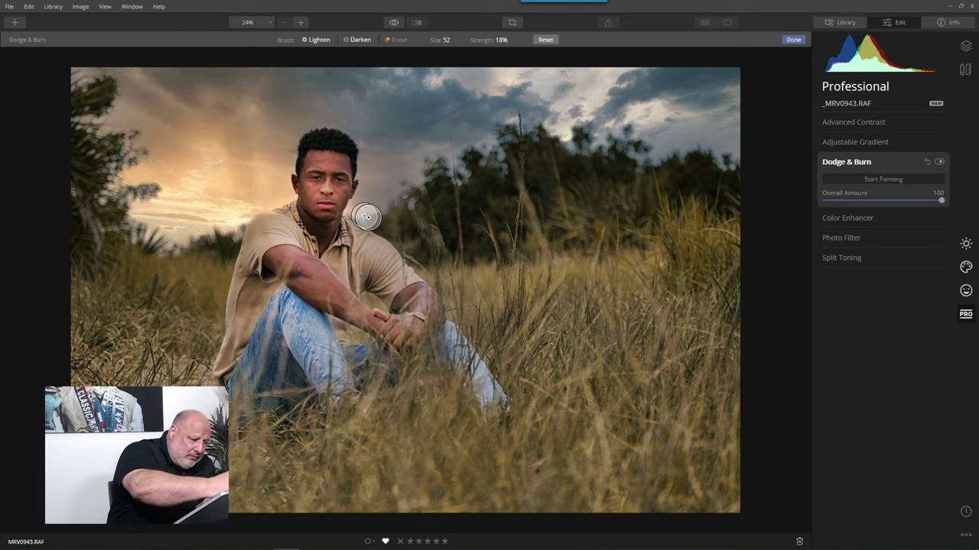
{"action": "left_click", "coordinate": [941, 162]}
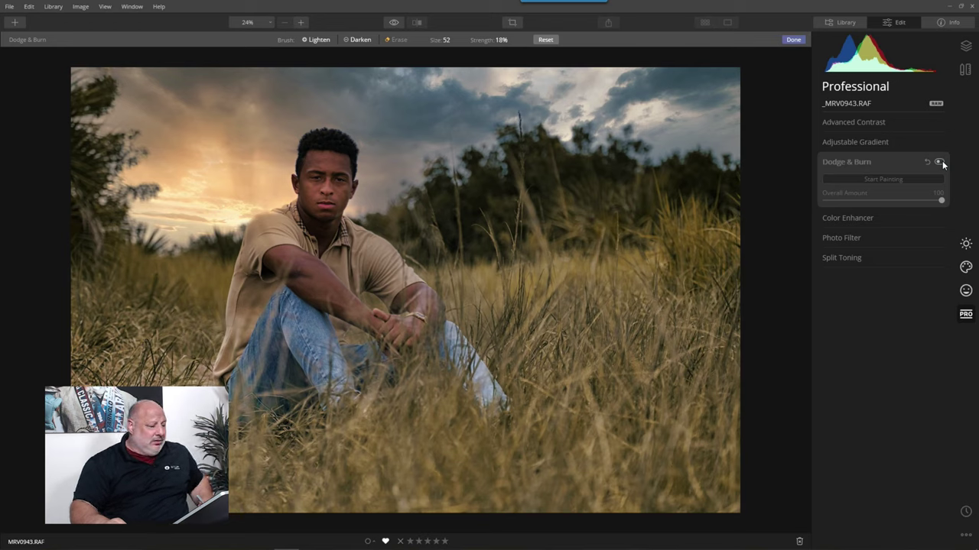
{"action": "left_click", "coordinate": [940, 162]}
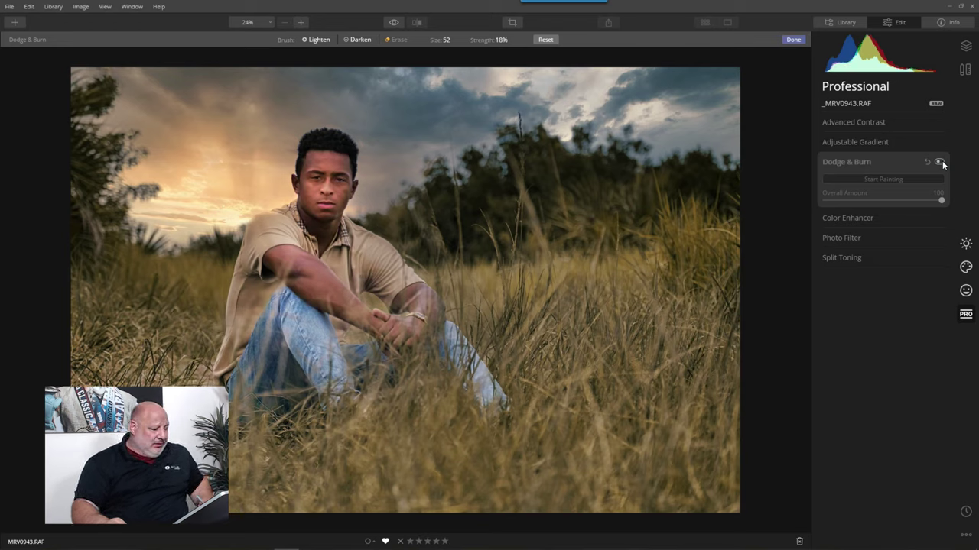
{"action": "left_click", "coordinate": [940, 162]}
{"action": "left_click", "coordinate": [940, 162]}
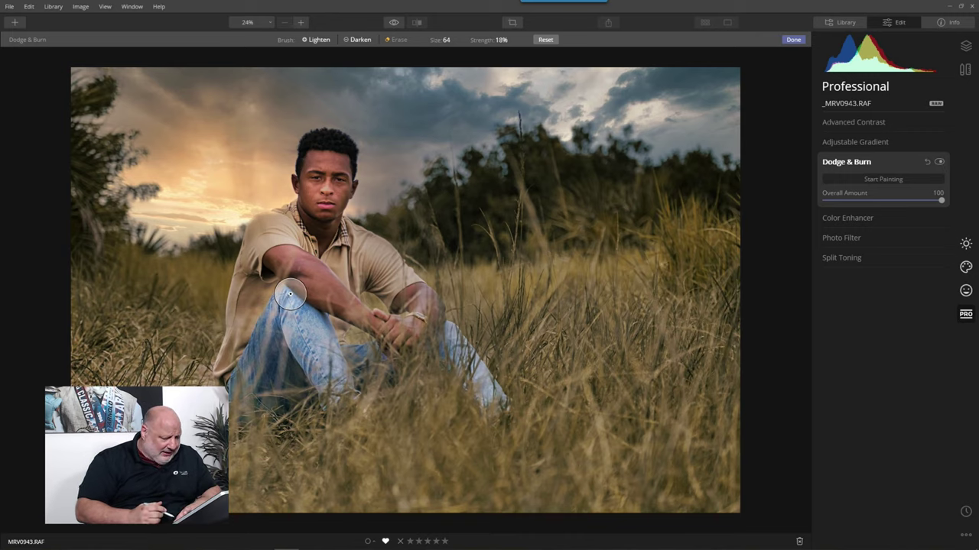
Step: Paint the man's arm and knee with a size 100, 7%-strength brush
{"action": "key", "text": "bracketright"}
{"action": "key", "text": "bracketright"}
{"action": "key", "text": "bracketright"}
{"action": "key", "text": "bracketright"}
{"action": "key", "text": "bracketright"}
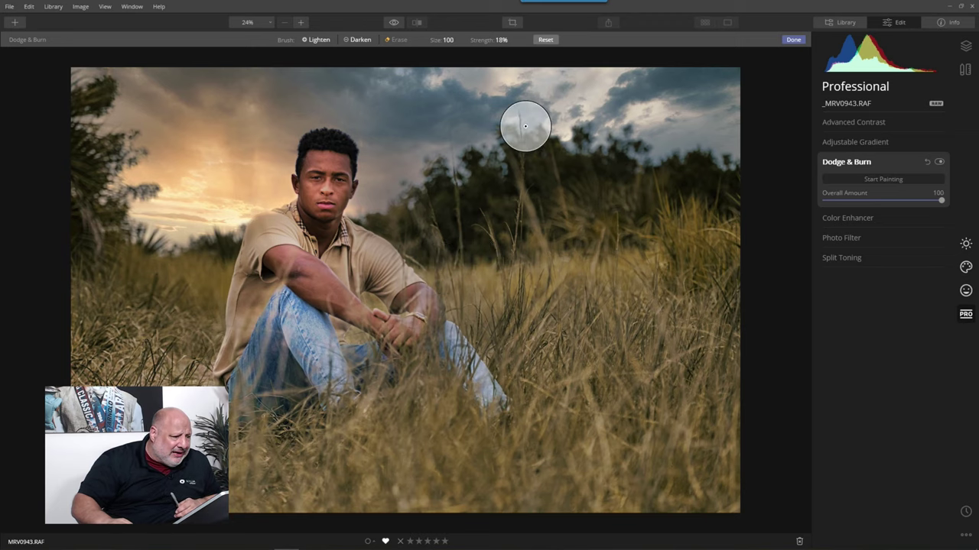
{"action": "left_click", "coordinate": [503, 44]}
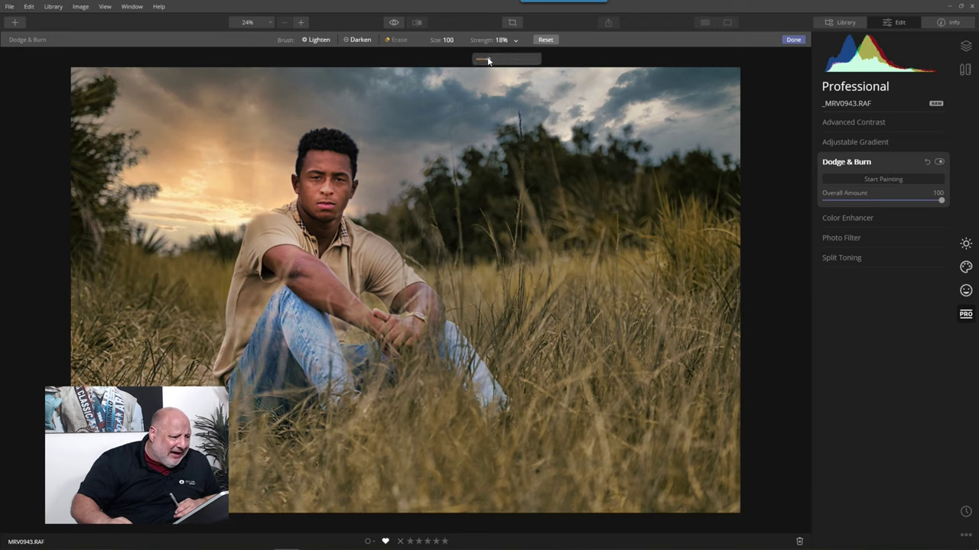
{"action": "left_click_drag", "start_coordinate": [483, 61], "coordinate": [477, 61]}
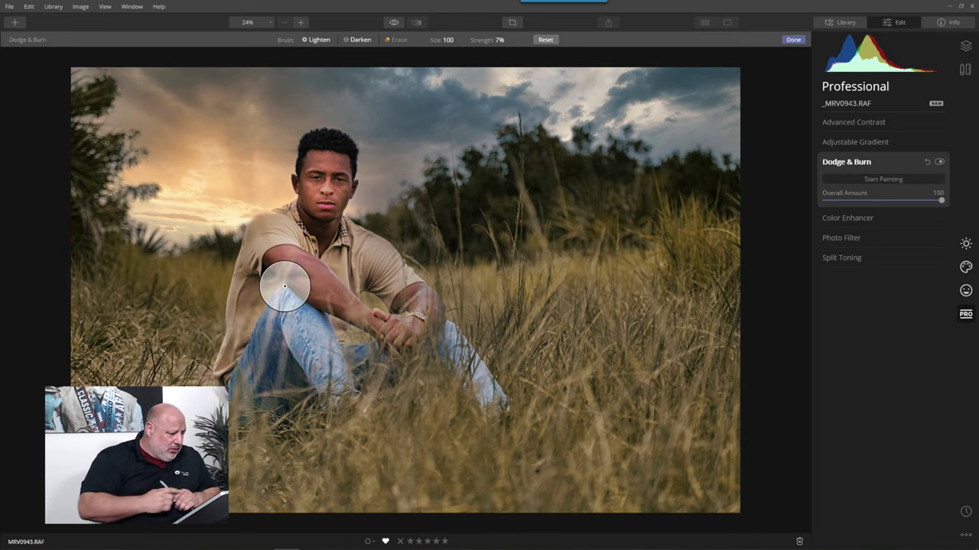
{"action": "mouse_move", "coordinate": [285, 286]}
{"action": "left_mouse_down"}
{"action": "mouse_move", "coordinate": [338, 372]}
{"action": "mouse_move", "coordinate": [298, 311]}
{"action": "mouse_move", "coordinate": [331, 377]}
{"action": "mouse_move", "coordinate": [295, 300]}
{"action": "mouse_move", "coordinate": [261, 382]}
{"action": "mouse_move", "coordinate": [287, 306]}
{"action": "mouse_move", "coordinate": [342, 393]}
{"action": "mouse_move", "coordinate": [291, 283]}
{"action": "mouse_move", "coordinate": [377, 340]}
{"action": "mouse_move", "coordinate": [328, 363]}
{"action": "left_mouse_up"}
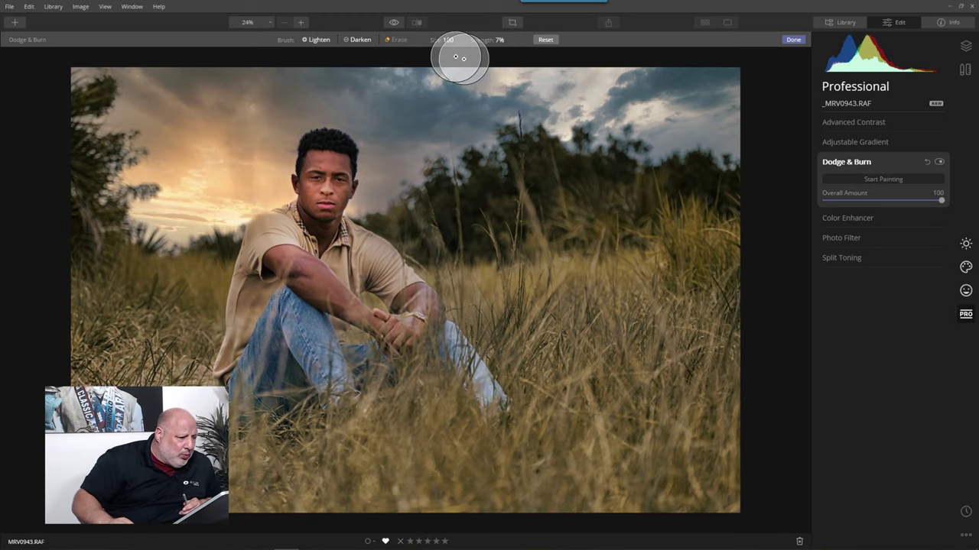
Step: Lighten the forehead at brush size 64, then finish Dodge & Burn and compare
{"action": "left_click", "coordinate": [328, 41]}
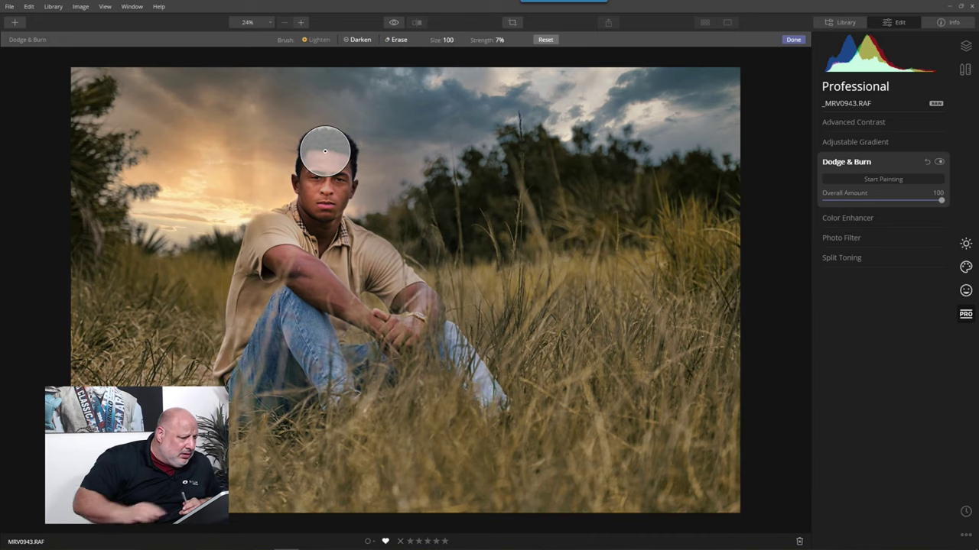
{"action": "key", "text": "bracketleft"}
{"action": "key", "text": "bracketleft"}
{"action": "key", "text": "bracketleft"}
{"action": "key", "text": "bracketleft"}
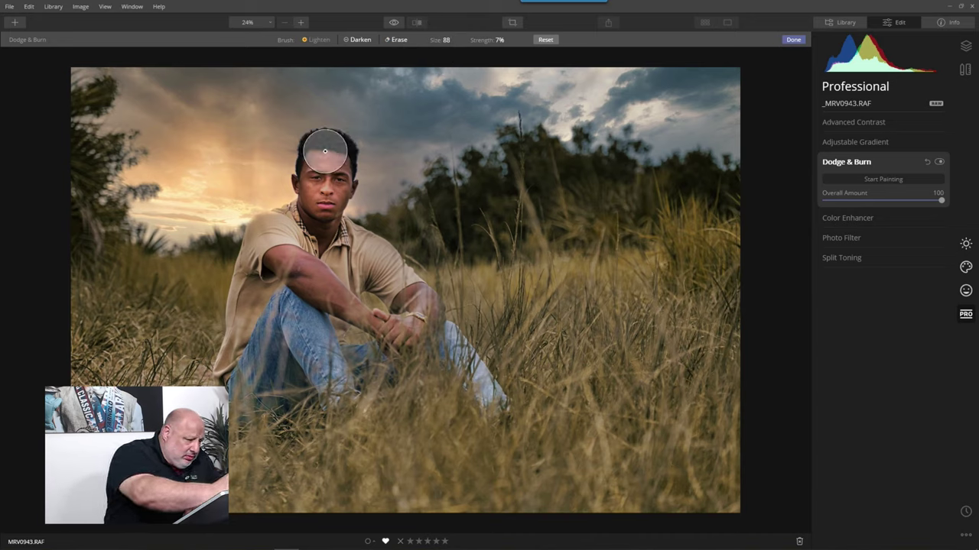
{"action": "mouse_move", "coordinate": [350, 170]}
{"action": "left_mouse_down"}
{"action": "mouse_move", "coordinate": [322, 143]}
{"action": "mouse_move", "coordinate": [314, 178]}
{"action": "mouse_move", "coordinate": [340, 183]}
{"action": "left_mouse_up"}
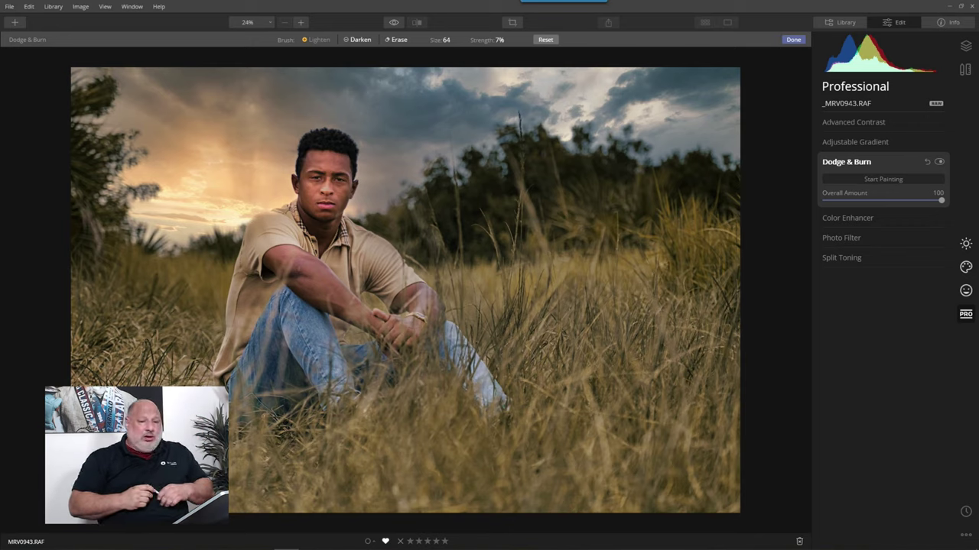
{"action": "left_click", "coordinate": [793, 39]}
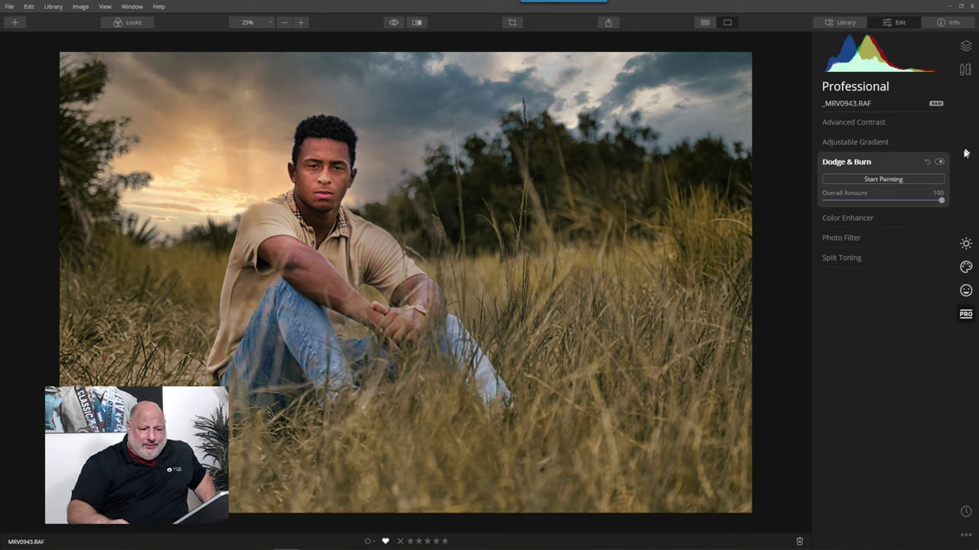
{"action": "left_click", "coordinate": [939, 162]}
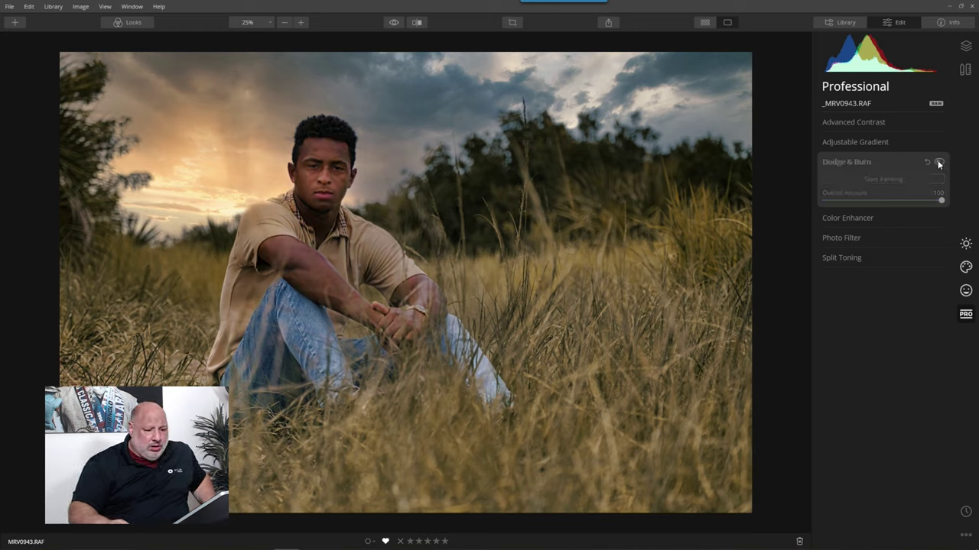
{"action": "left_click", "coordinate": [939, 163]}
{"action": "left_click", "coordinate": [852, 163]}
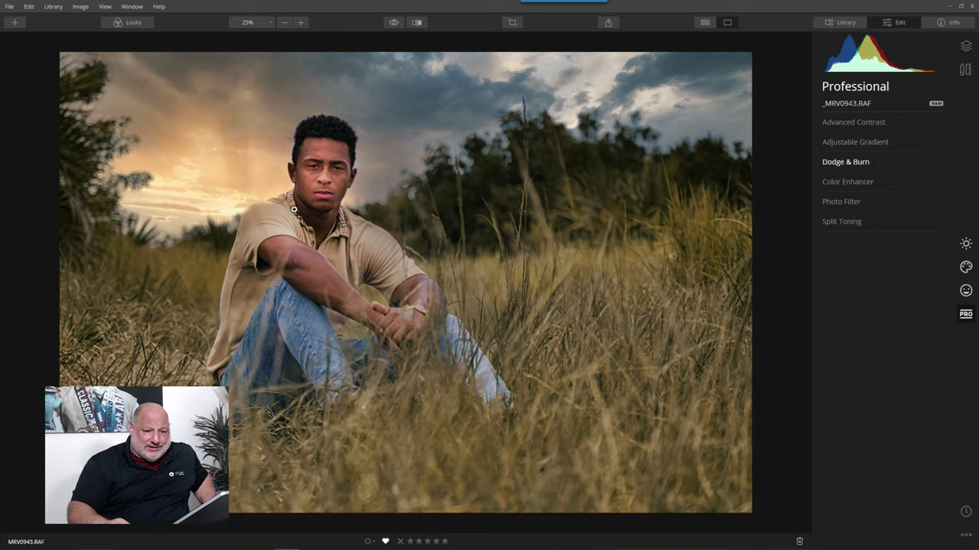
Step: Add a Bottom adjustable gradient at Exposure -71, its transition shifted down to 57%
{"action": "left_click", "coordinate": [860, 145]}
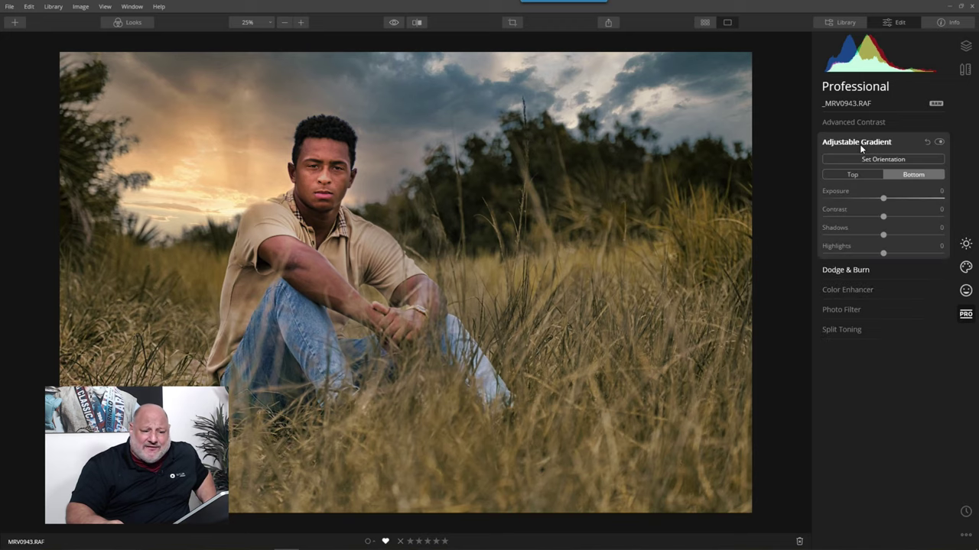
{"action": "left_click", "coordinate": [911, 177]}
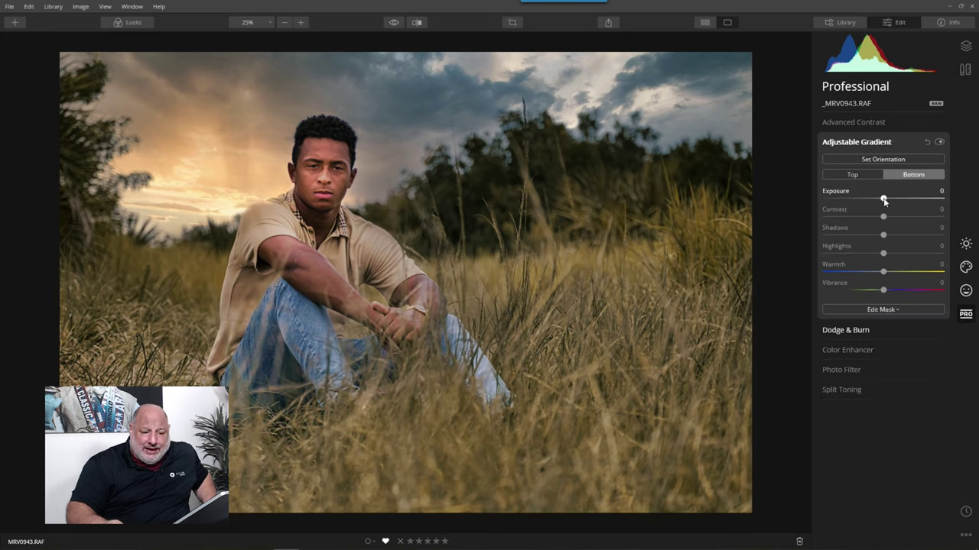
{"action": "left_click_drag", "start_coordinate": [854, 200], "coordinate": [842, 199]}
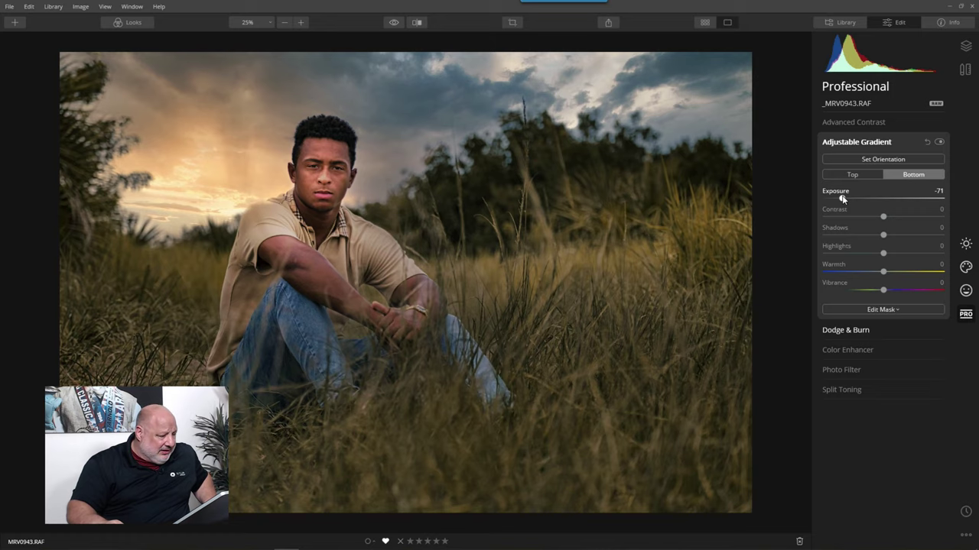
{"action": "left_click", "coordinate": [884, 159]}
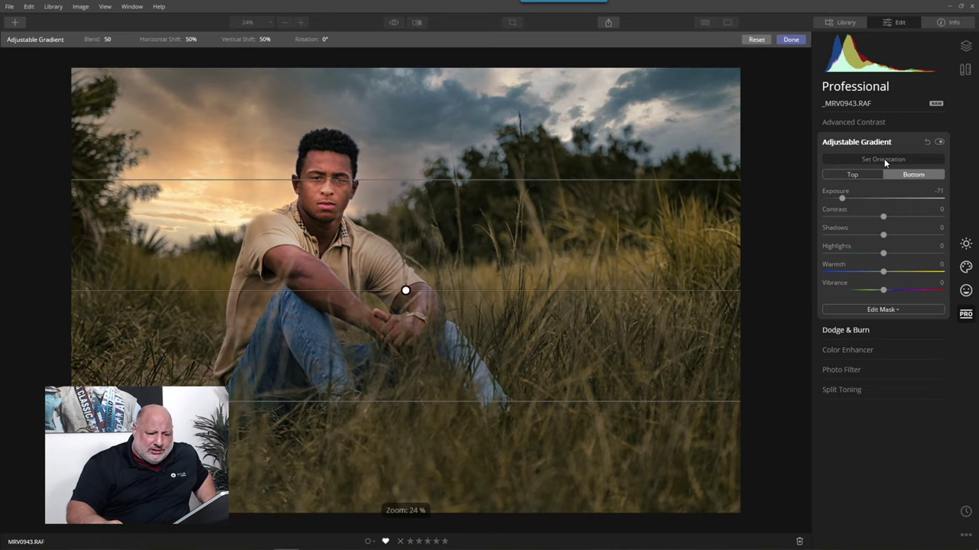
{"action": "left_click_drag", "start_coordinate": [406, 290], "coordinate": [407, 319]}
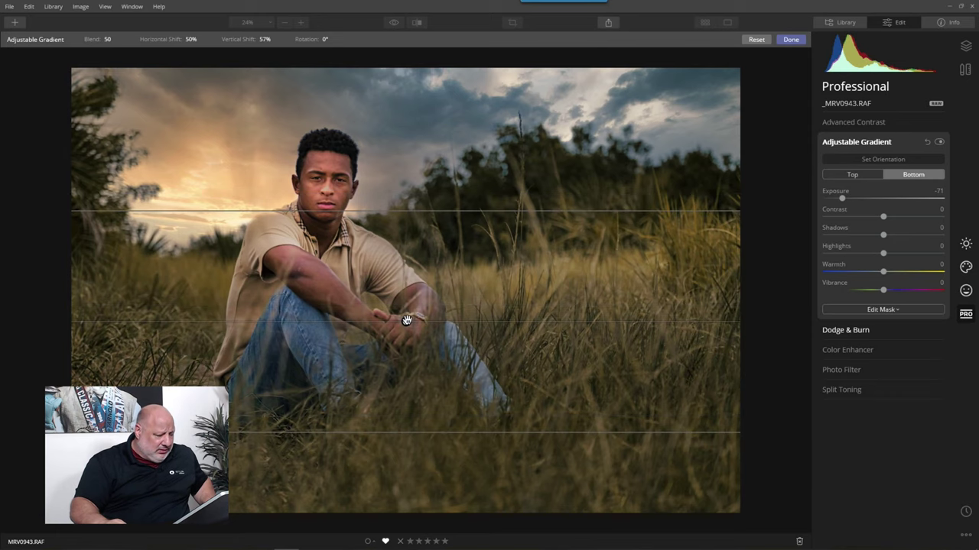
{"action": "left_click", "coordinate": [791, 40]}
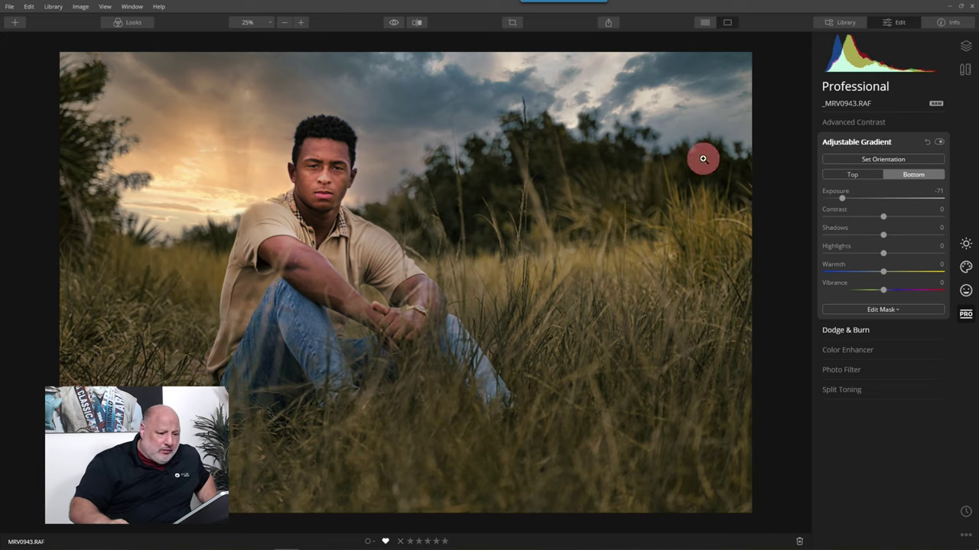
{"action": "left_click", "coordinate": [939, 142]}
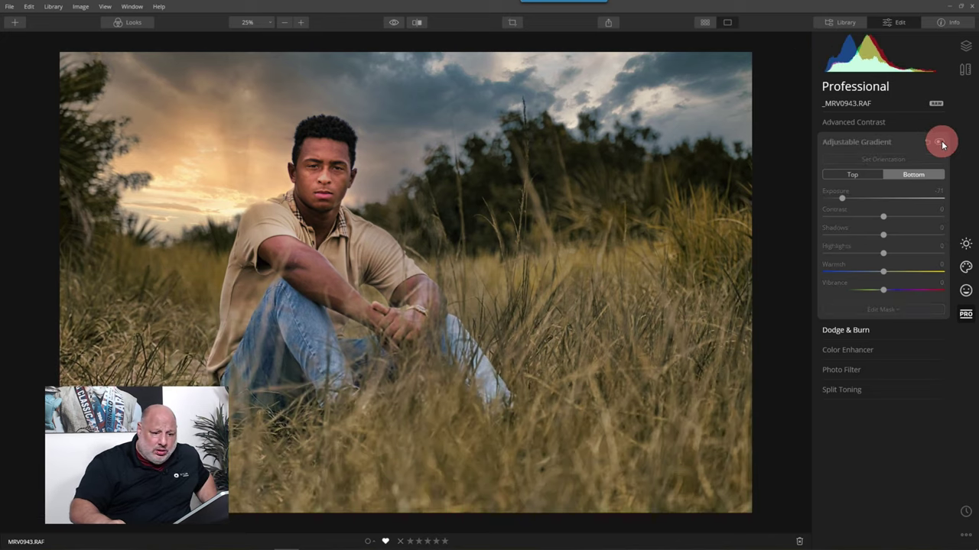
{"action": "left_click", "coordinate": [940, 143]}
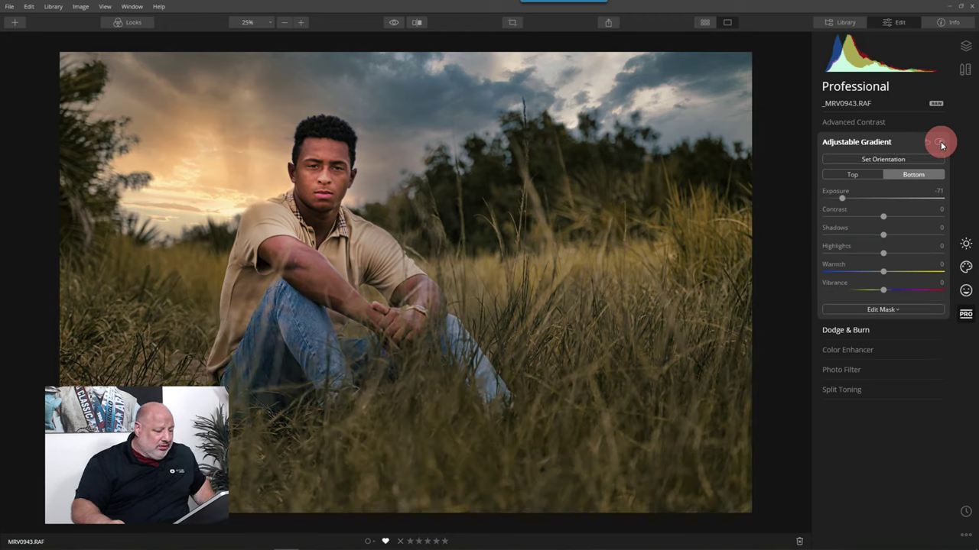
Step: Raise Advanced Contrast highlights contrast to 33 and midtones contrast to 36
{"action": "left_click", "coordinate": [870, 142]}
{"action": "left_click", "coordinate": [873, 123]}
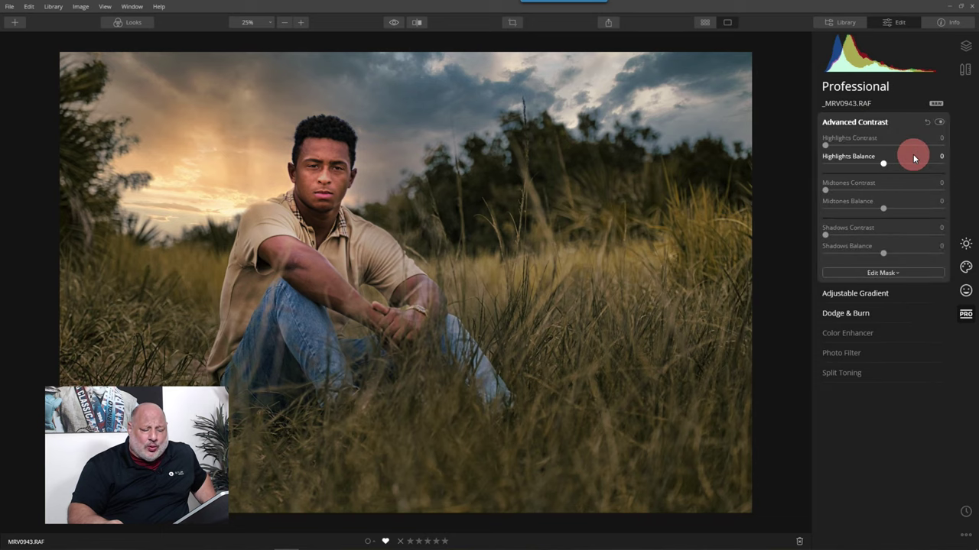
{"action": "left_click_drag", "start_coordinate": [826, 146], "coordinate": [872, 170]}
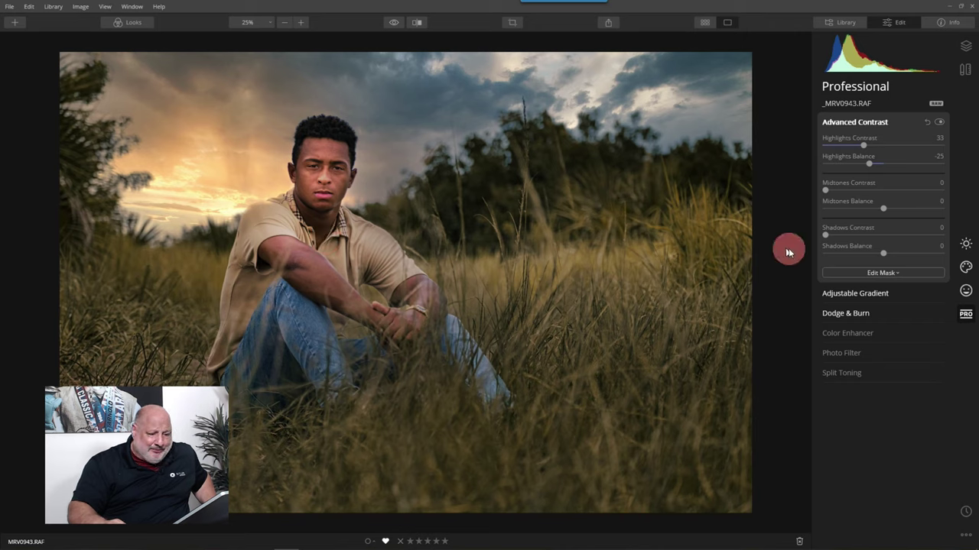
{"action": "left_click_drag", "start_coordinate": [826, 189], "coordinate": [904, 257]}
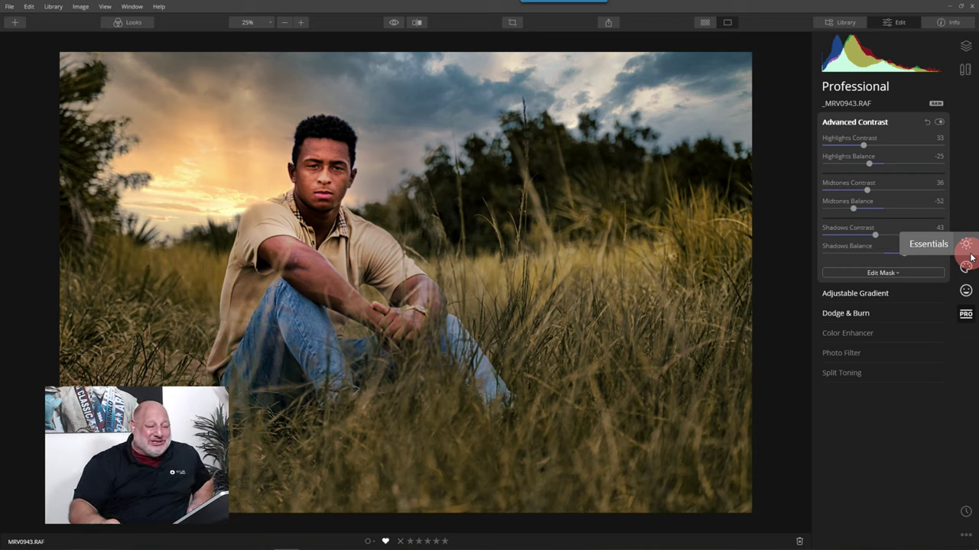
Step: Reduce AI Portrait Enhancer's Face Light from 40 to 25
{"action": "left_click", "coordinate": [965, 291]}
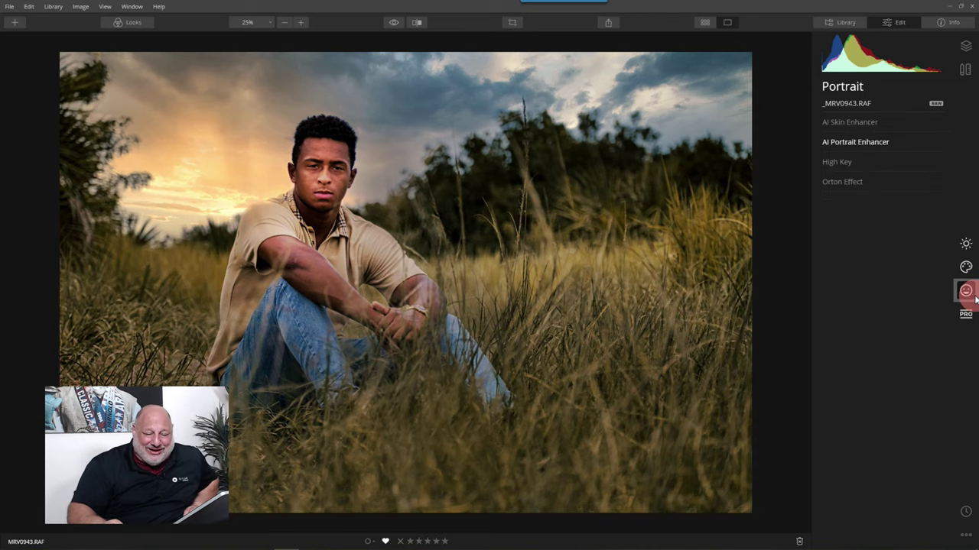
{"action": "left_click", "coordinate": [867, 145]}
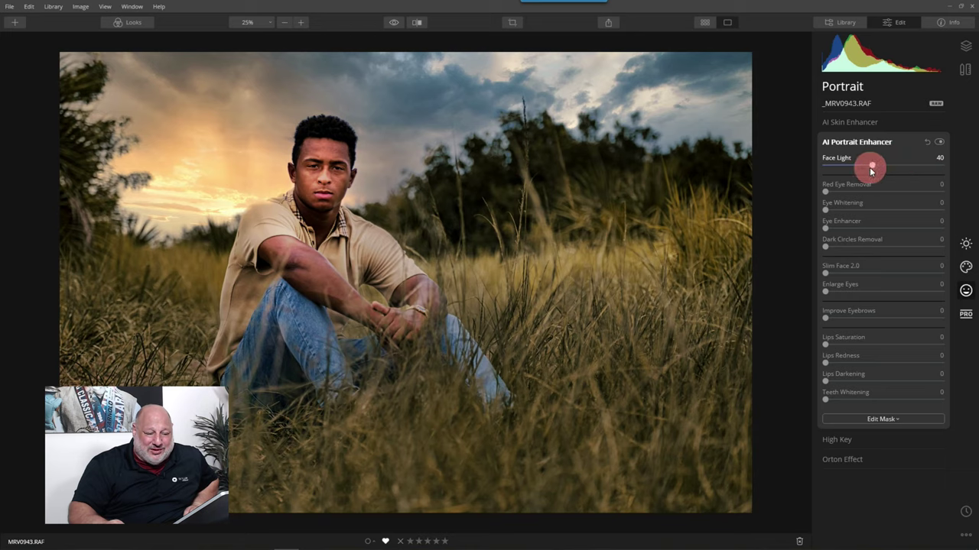
{"action": "left_click_drag", "start_coordinate": [851, 168], "coordinate": [853, 168]}
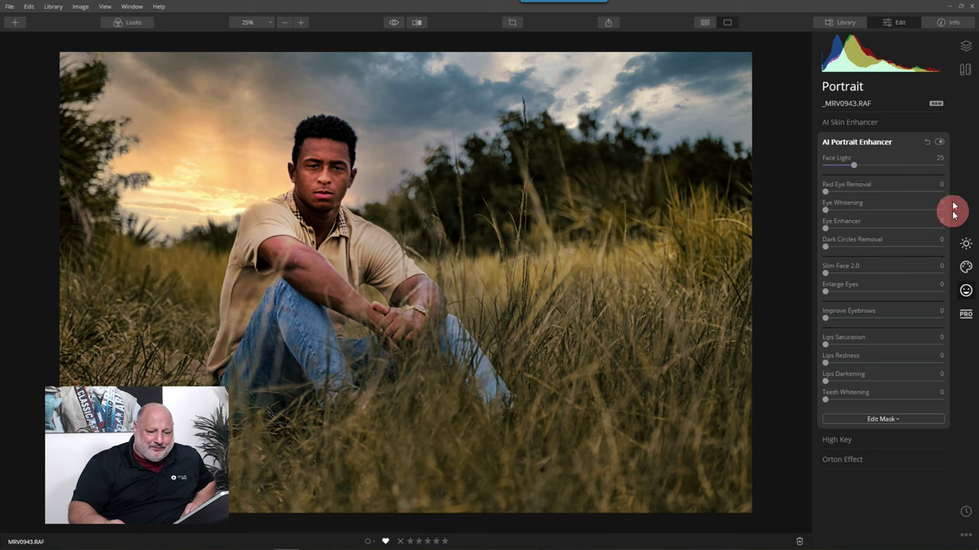
{"action": "left_click", "coordinate": [966, 315]}
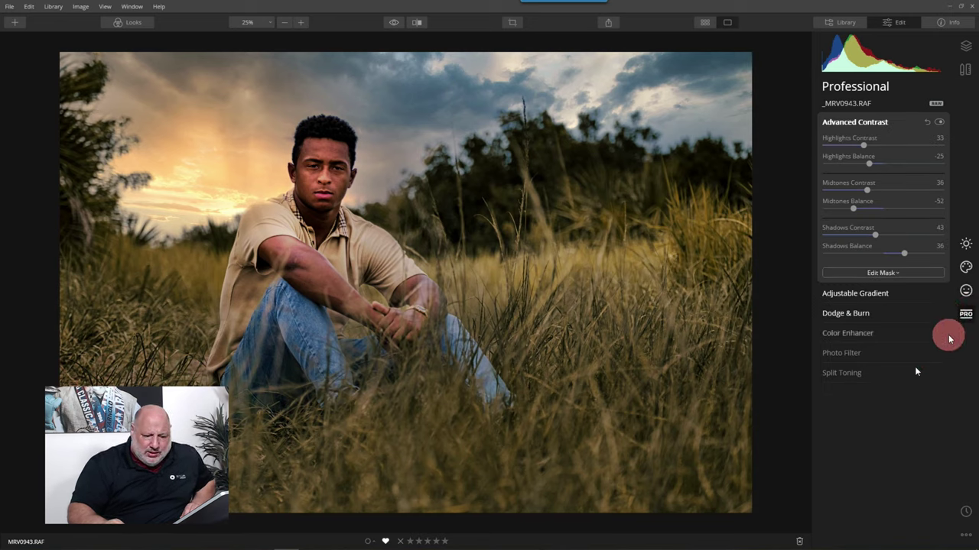
Step: Show the Essentials tools, then compare the warm sunset edit with the unedited original and return to the edit
{"action": "left_click", "coordinate": [965, 248]}
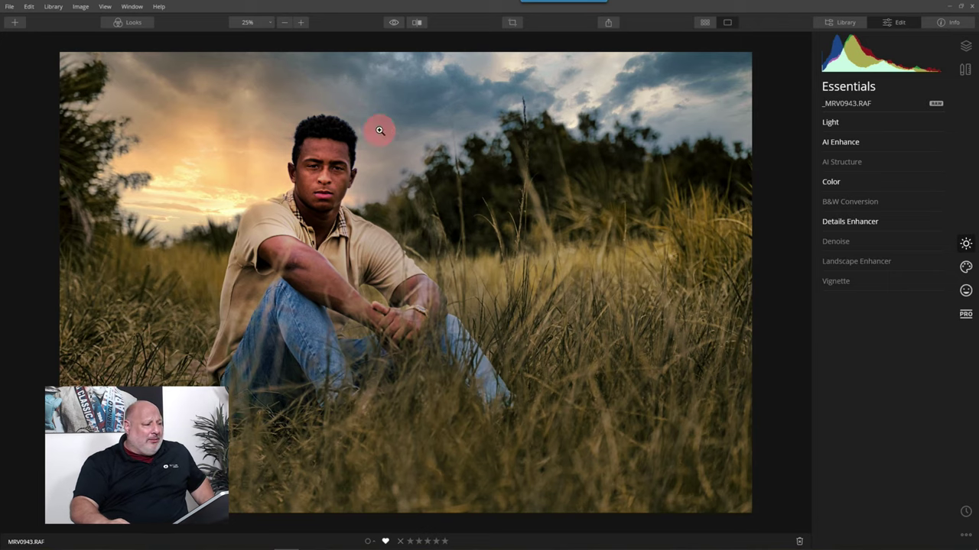
{"action": "left_click", "coordinate": [395, 23]}
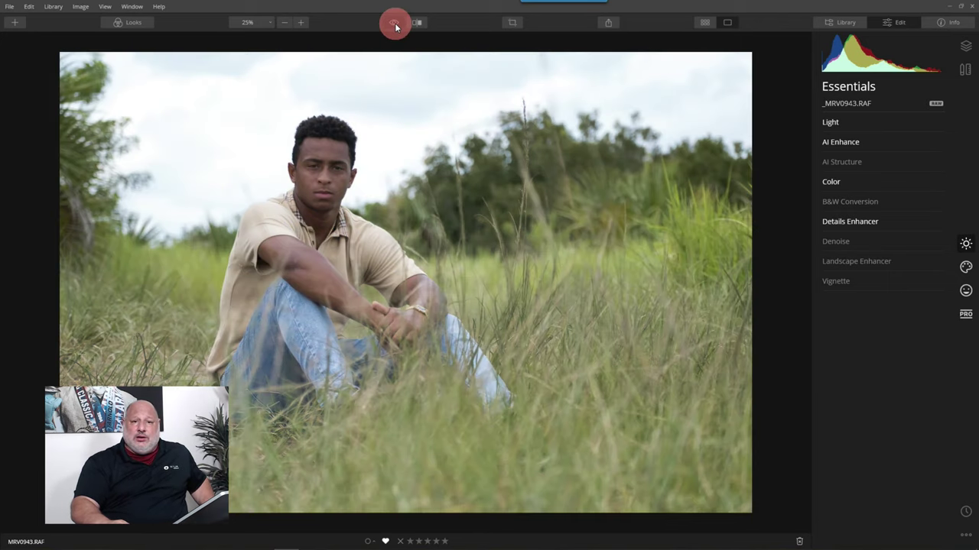
{"action": "left_click", "coordinate": [395, 23]}
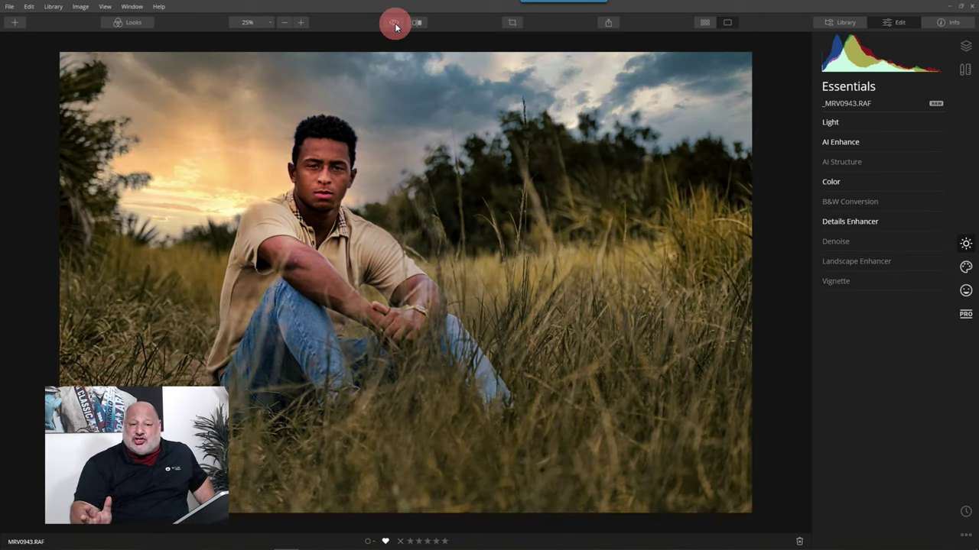